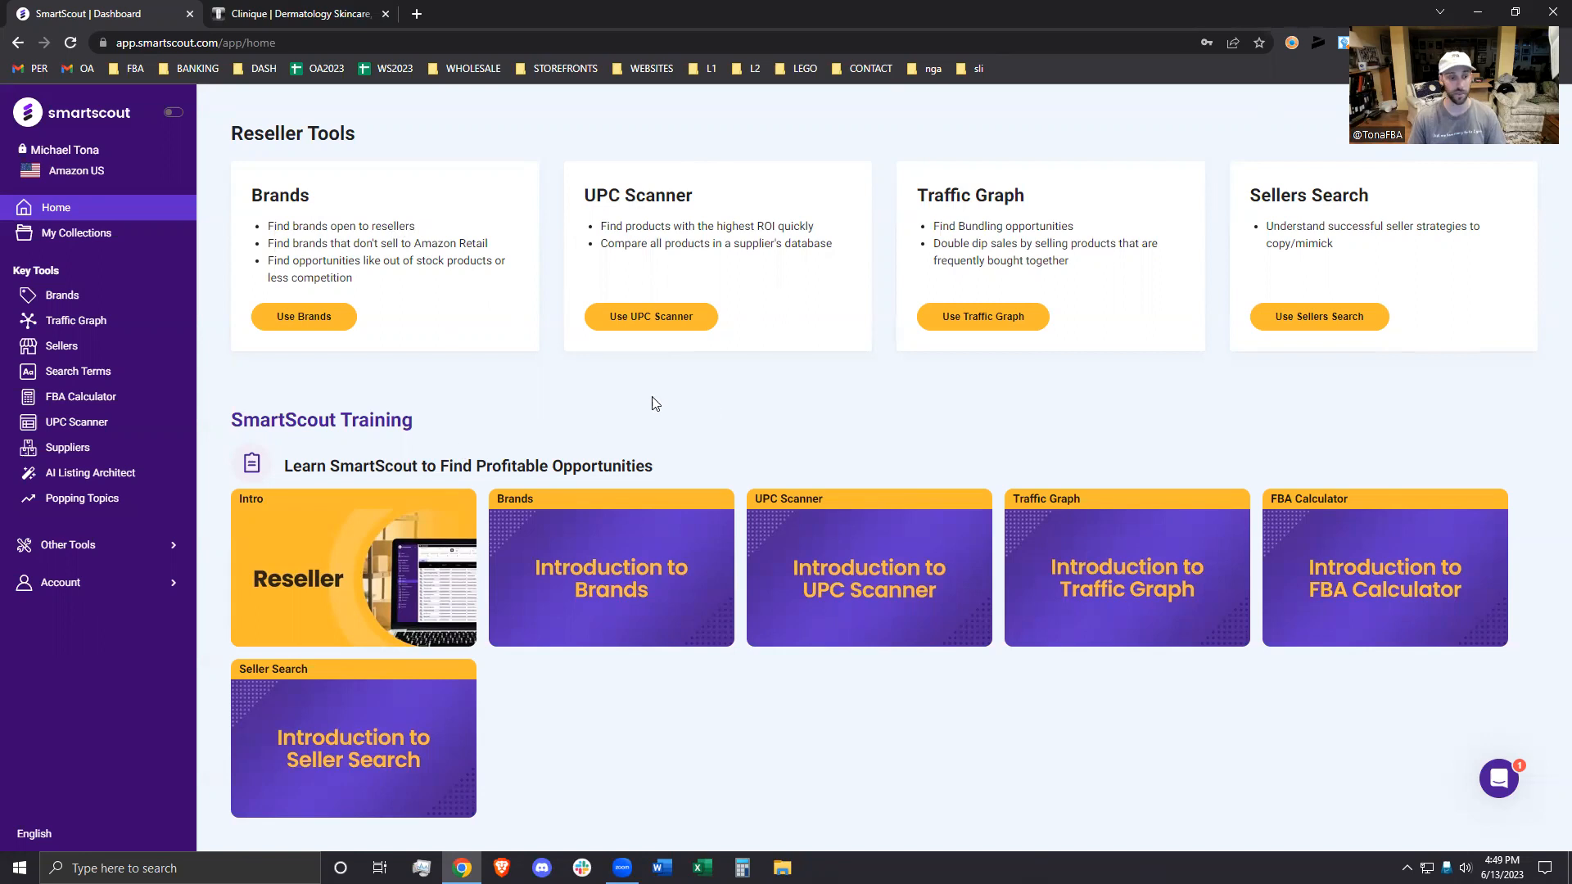
{"action": "left_click_drag", "start_coordinate": [250, 189], "coordinate": [362, 286]}
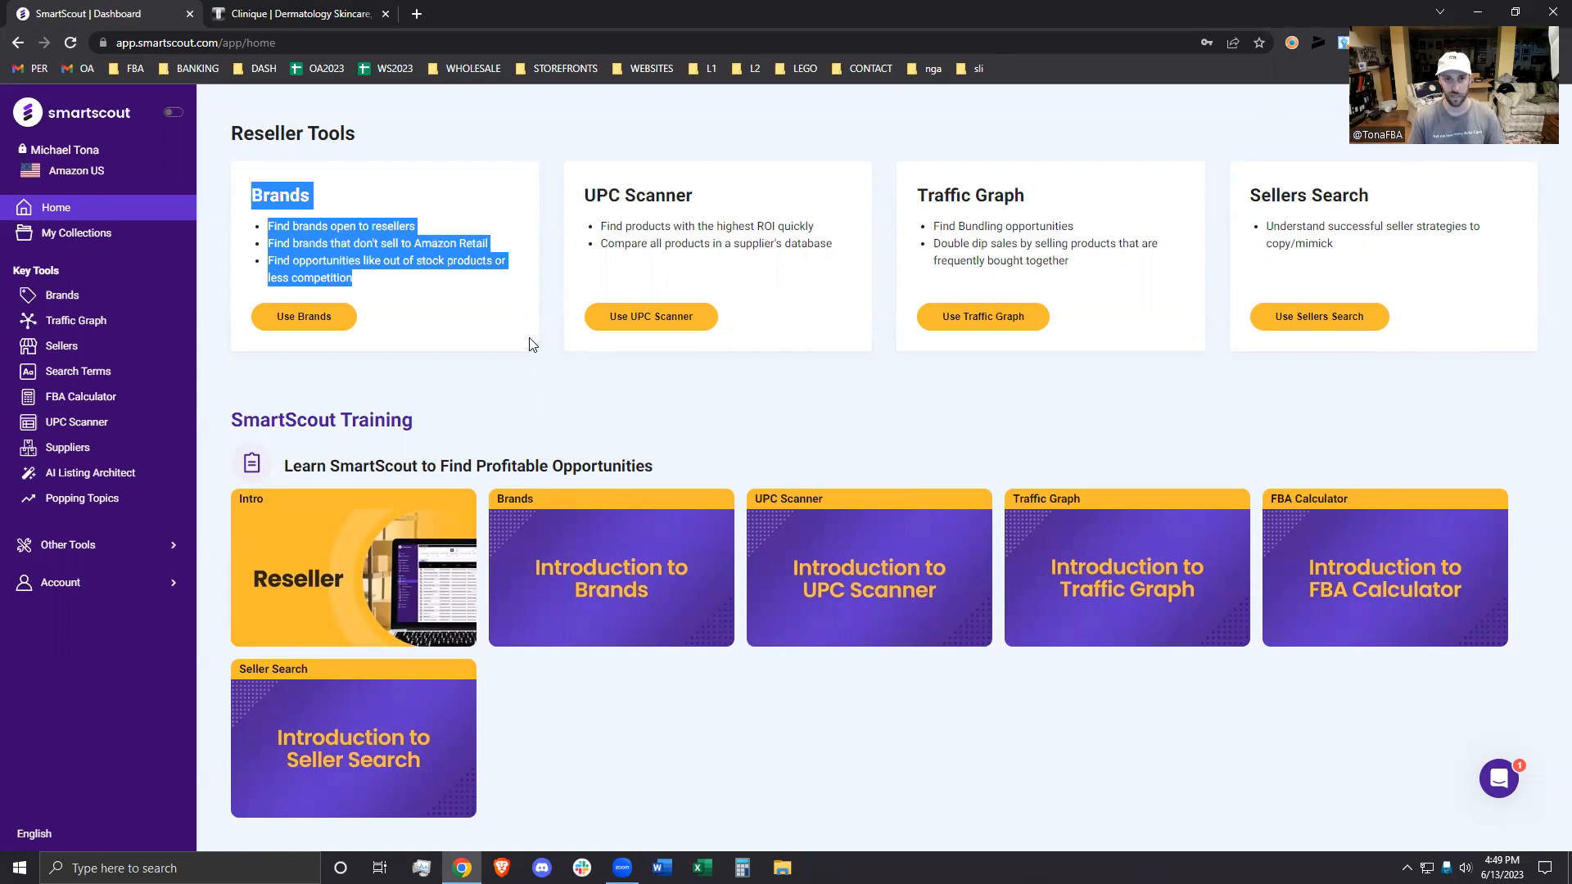
{"action": "left_click", "coordinate": [424, 285]}
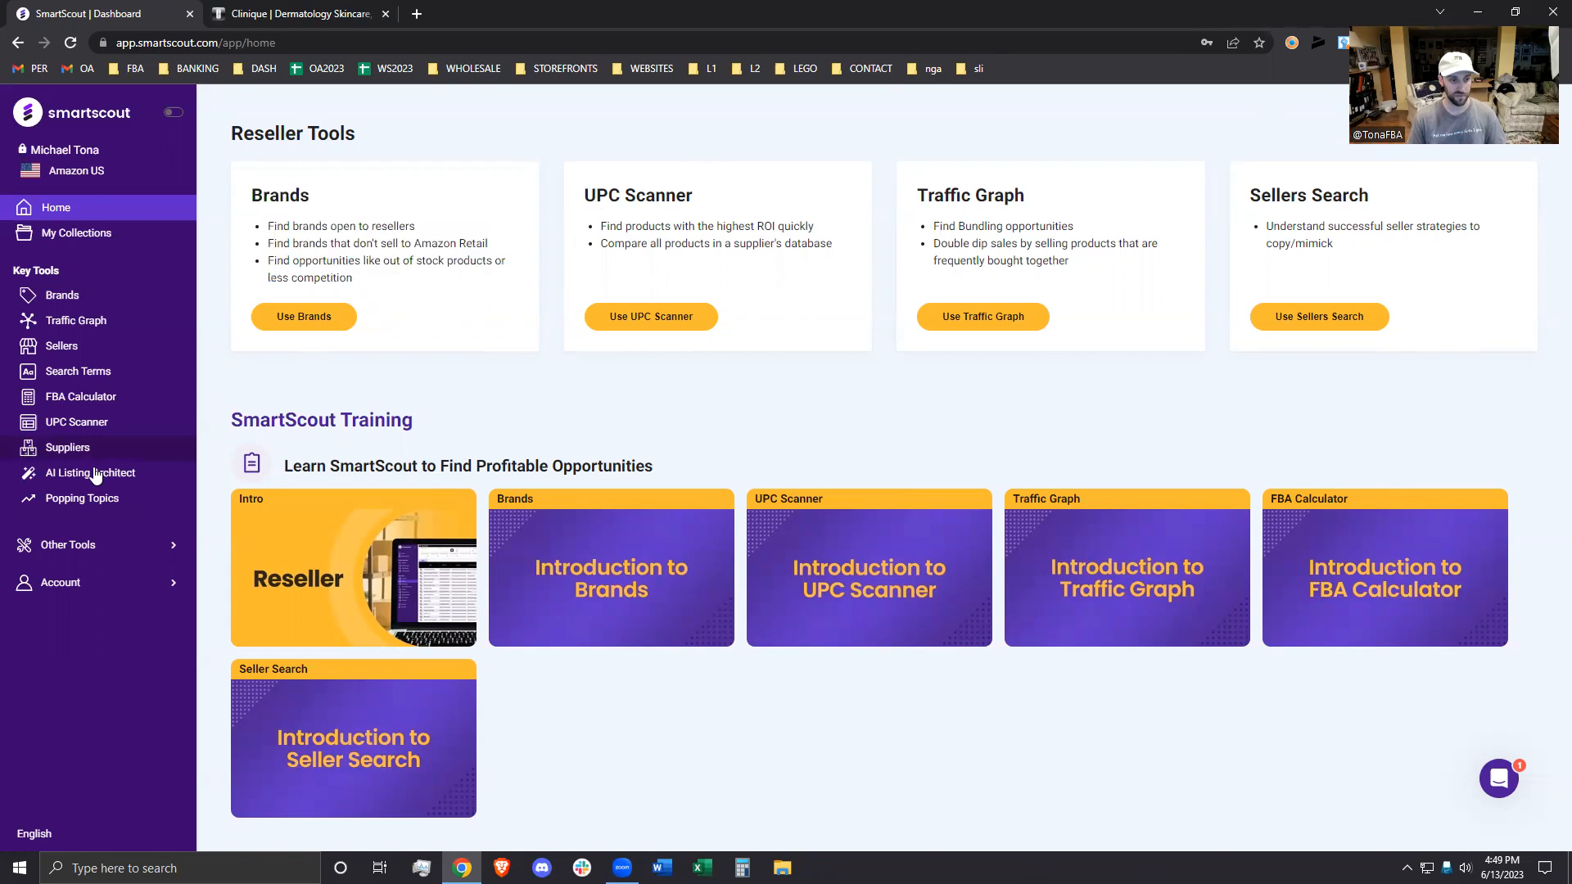
Open the Seller Map and bring up the Kanga Supply seller near New Brunswick, New Jersey
{"action": "left_click", "coordinate": [65, 544]}
{"action": "left_click", "coordinate": [82, 647]}
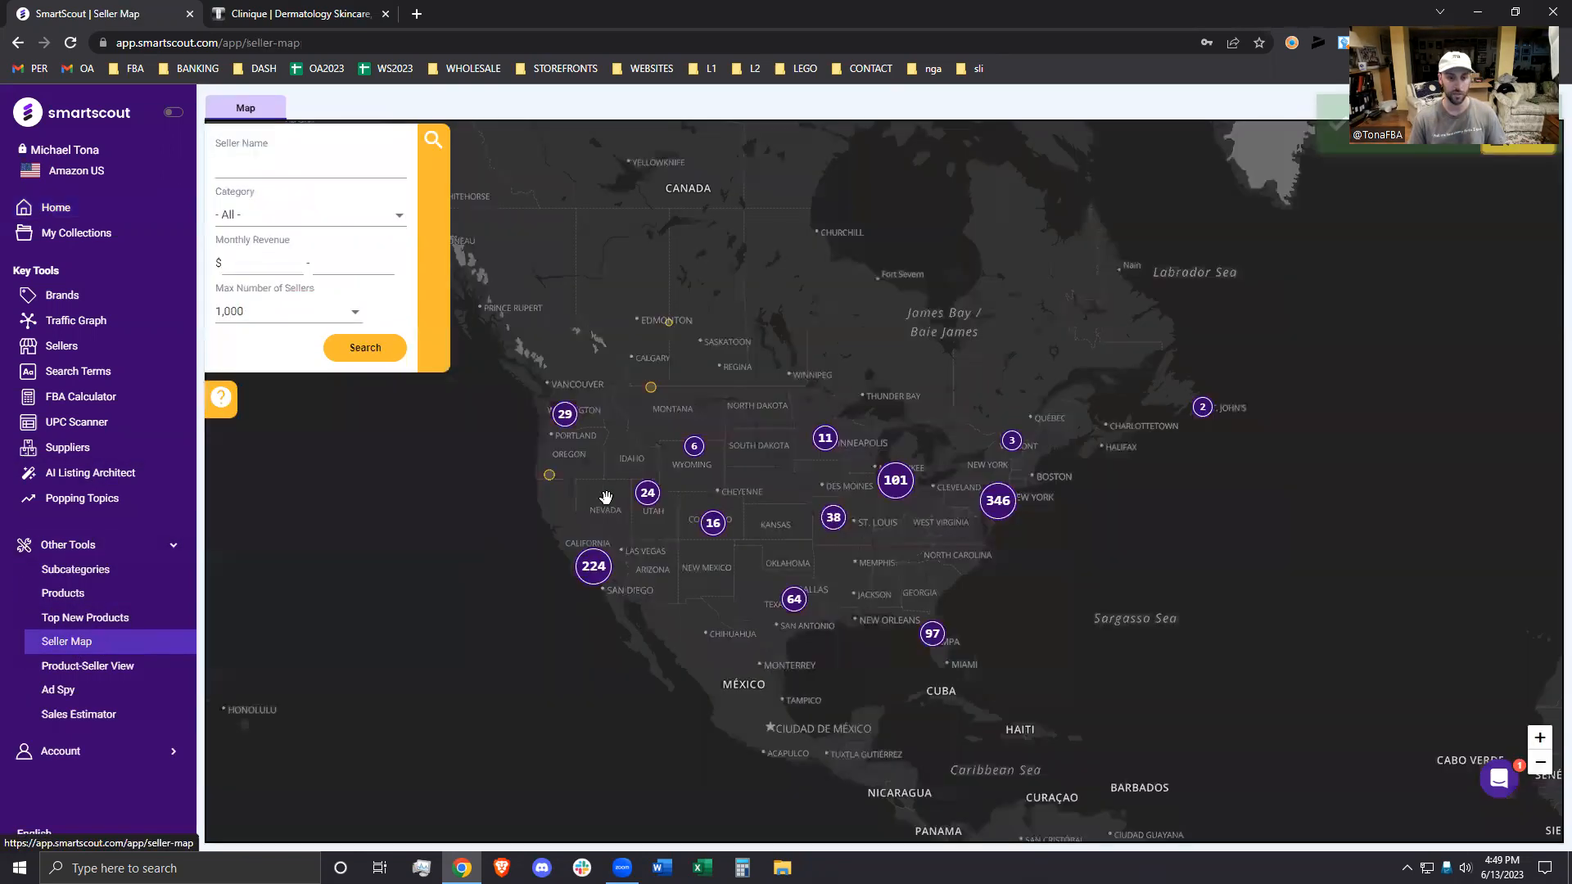
{"action": "scroll", "coordinate": [1290, 578], "scroll_direction": "up", "scroll_amount": 3}
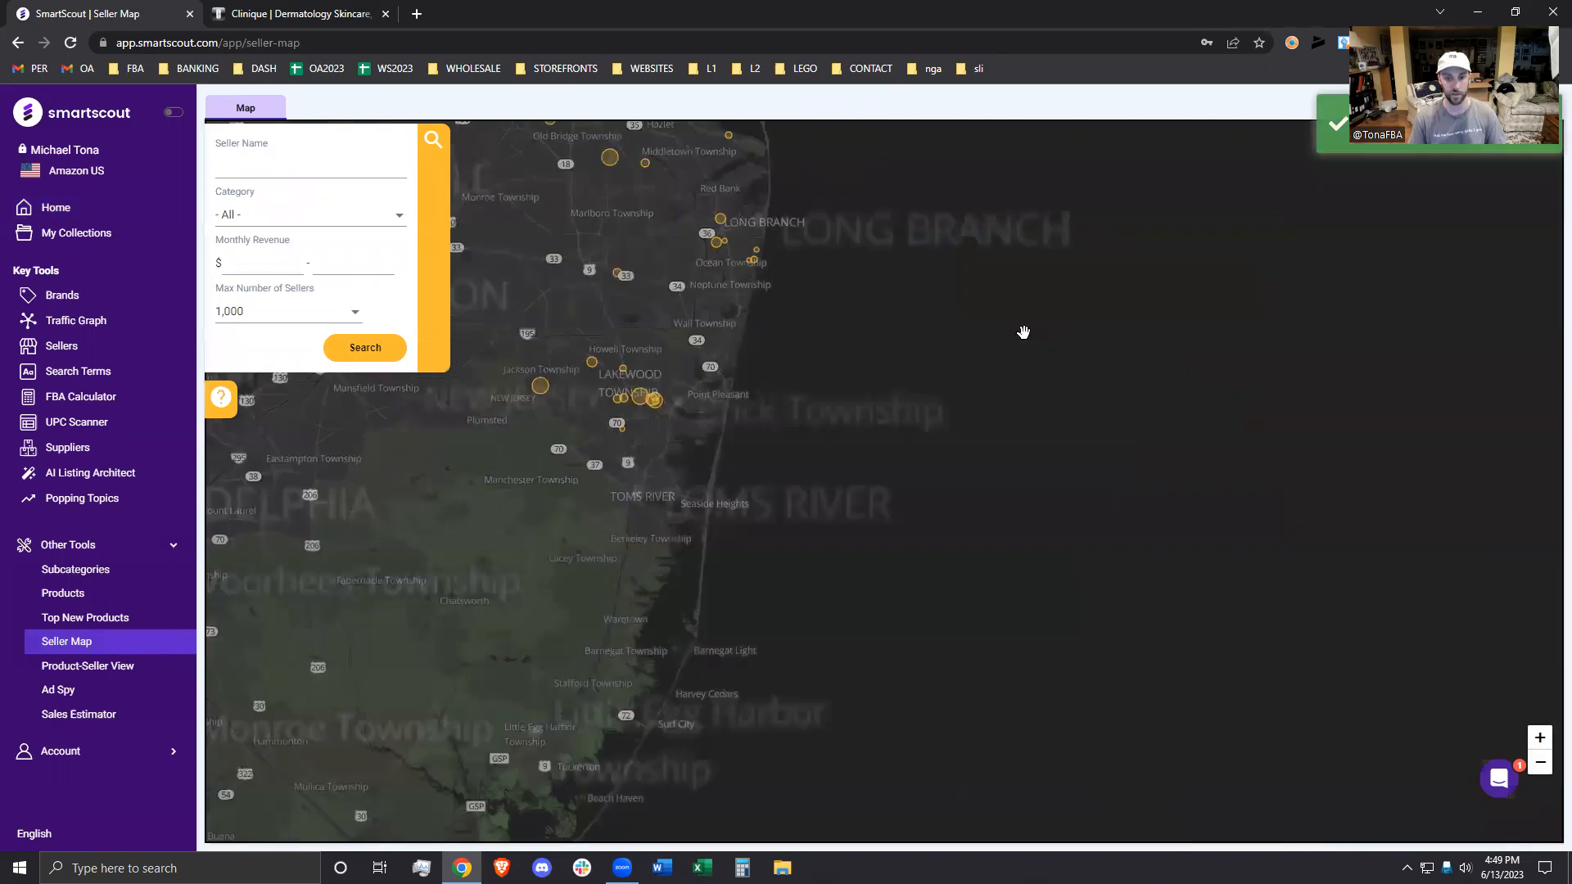
{"action": "scroll", "coordinate": [1027, 334], "scroll_direction": "down", "scroll_amount": 3}
{"action": "left_click_drag", "start_coordinate": [1027, 337], "coordinate": [1020, 461]}
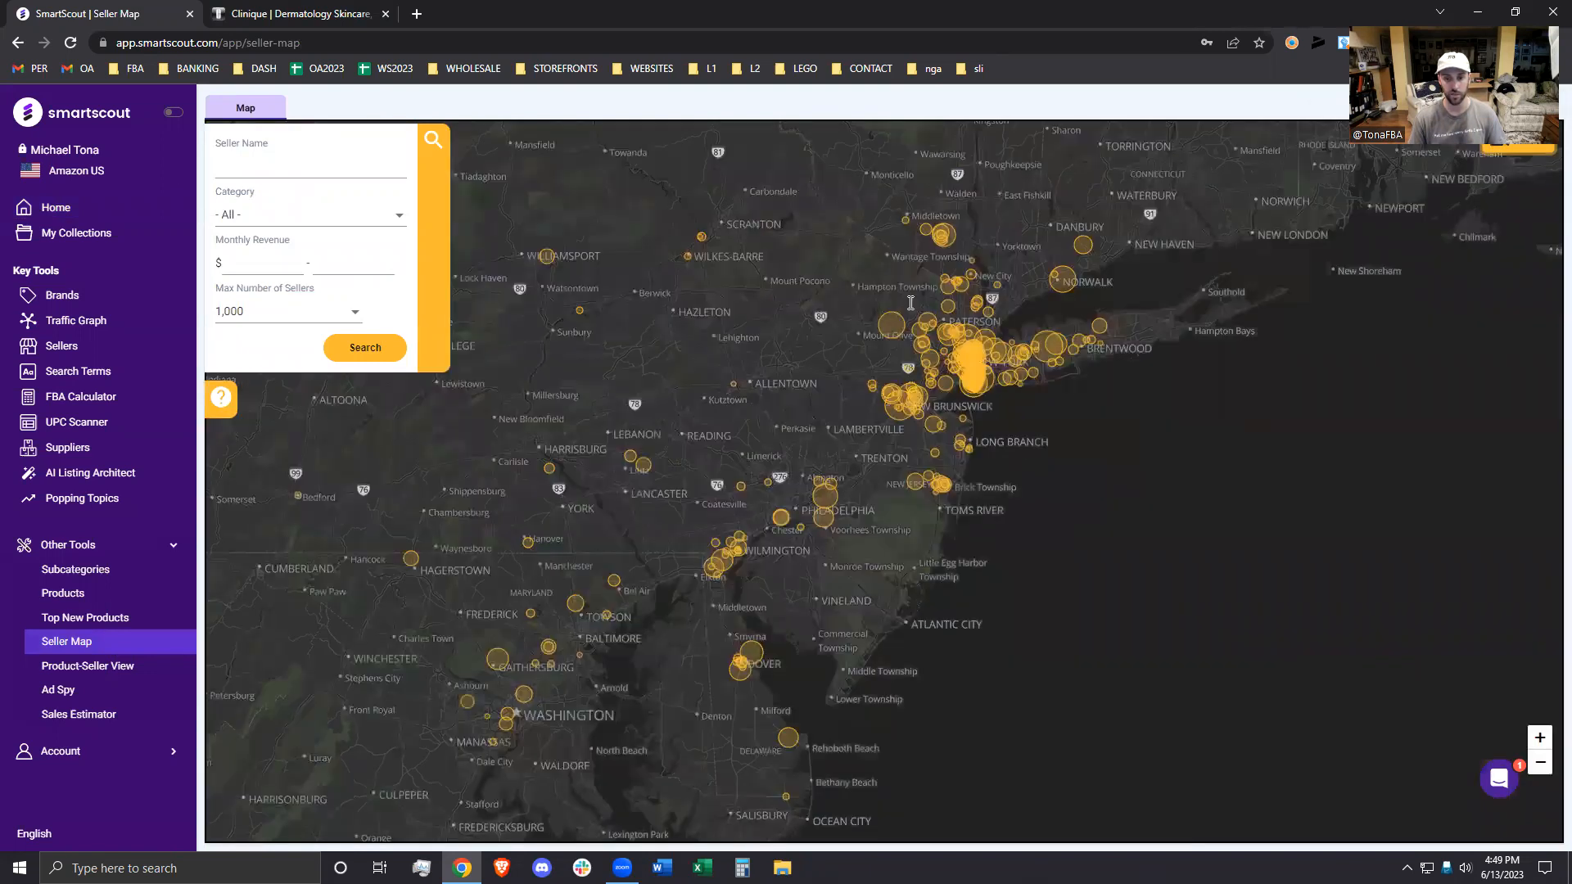
{"action": "scroll", "coordinate": [897, 415], "scroll_direction": "up", "scroll_amount": 2}
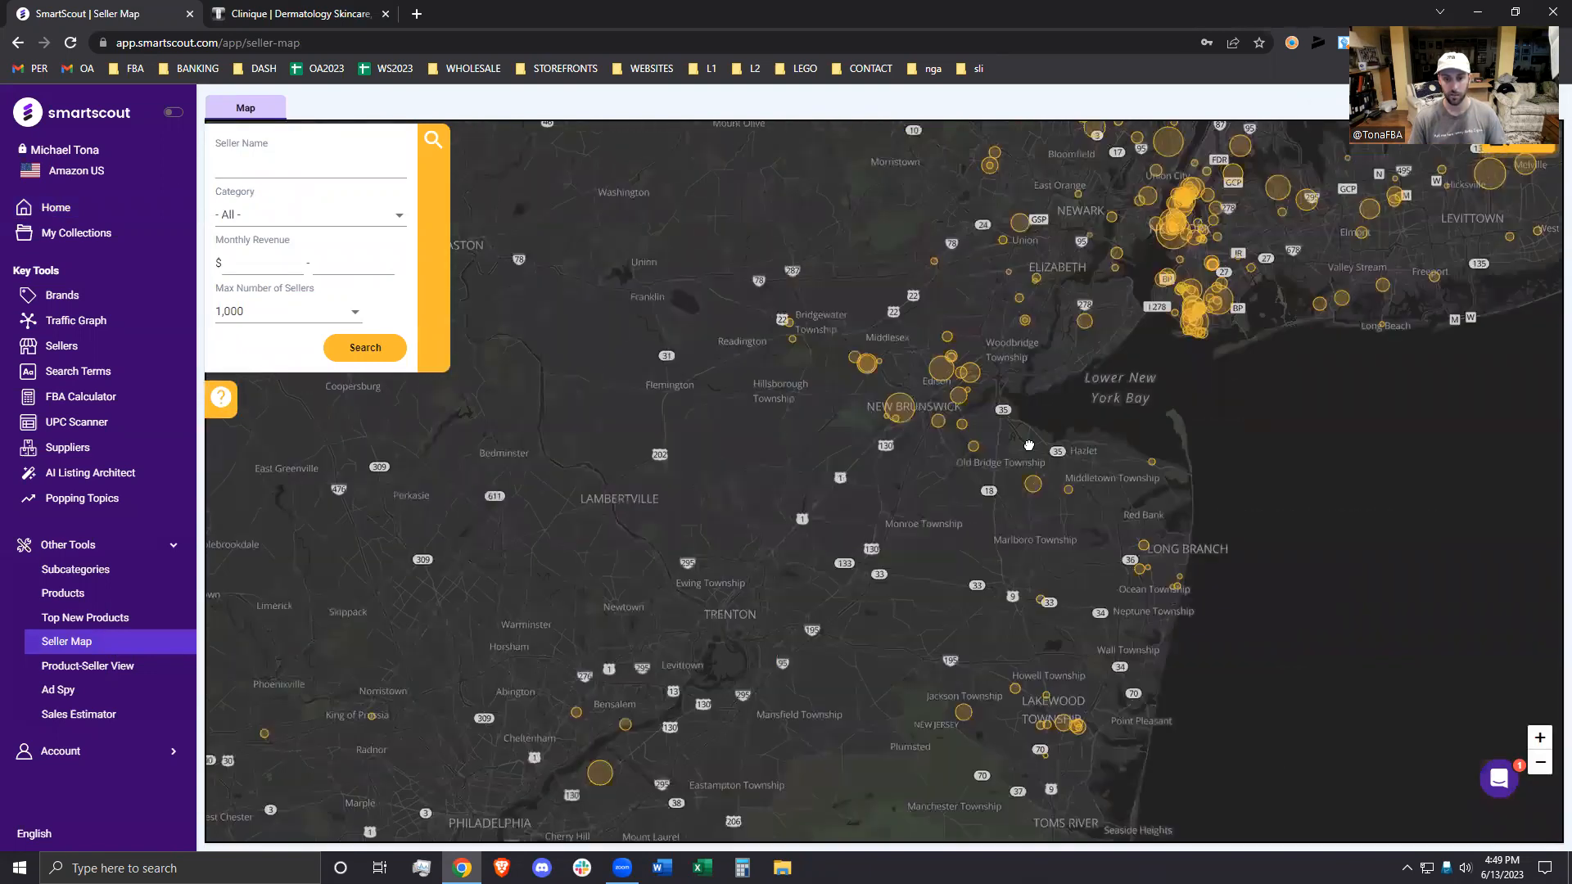
{"action": "left_click_drag", "start_coordinate": [899, 414], "coordinate": [878, 426]}
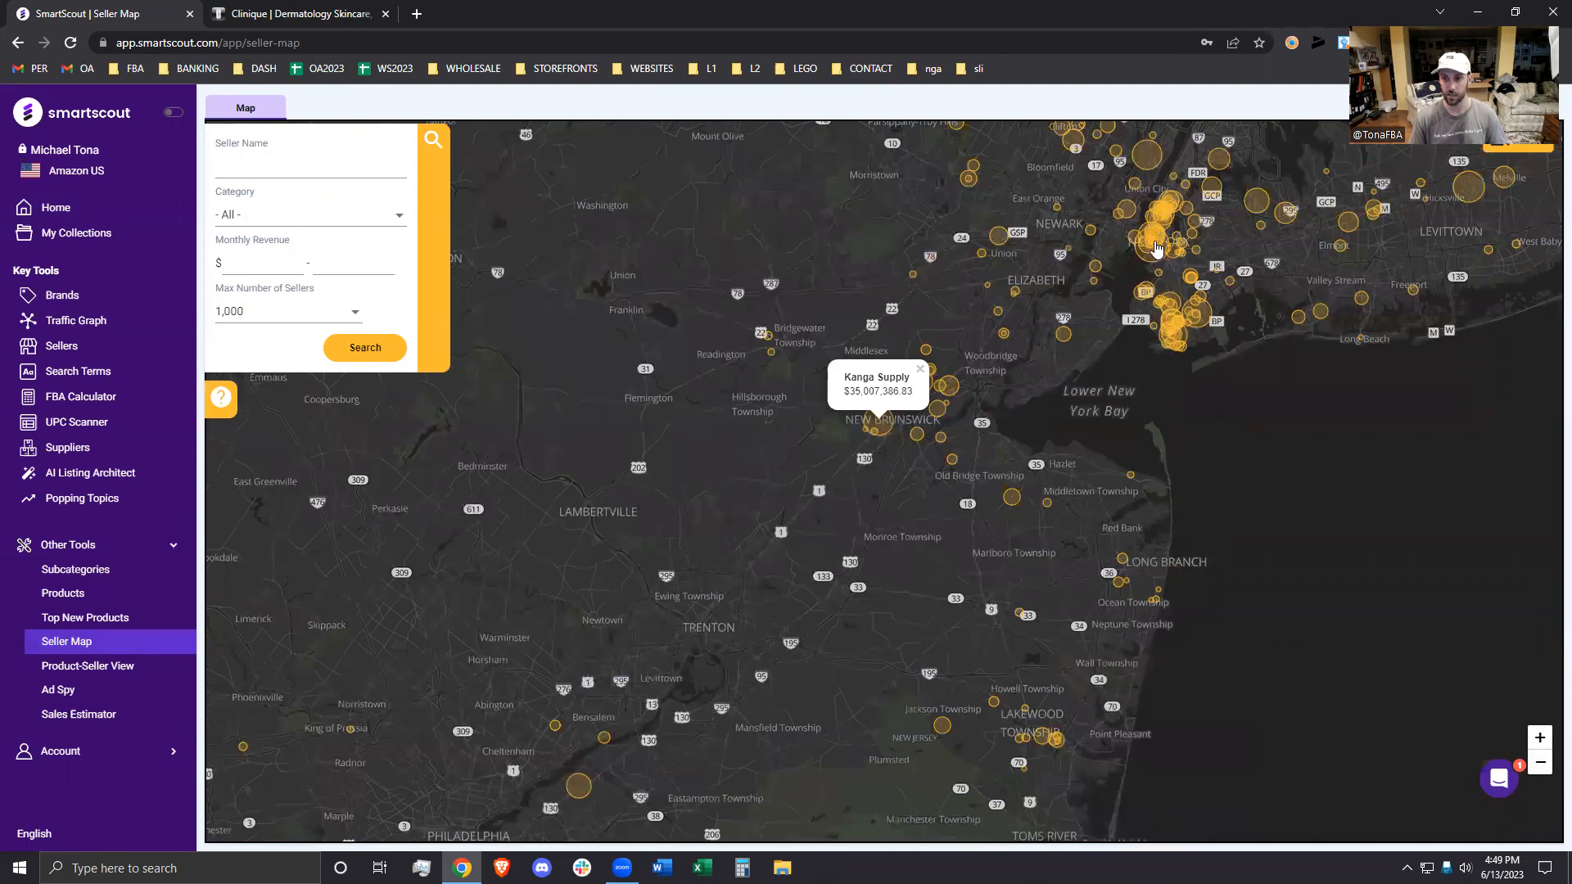
{"action": "left_click", "coordinate": [885, 425]}
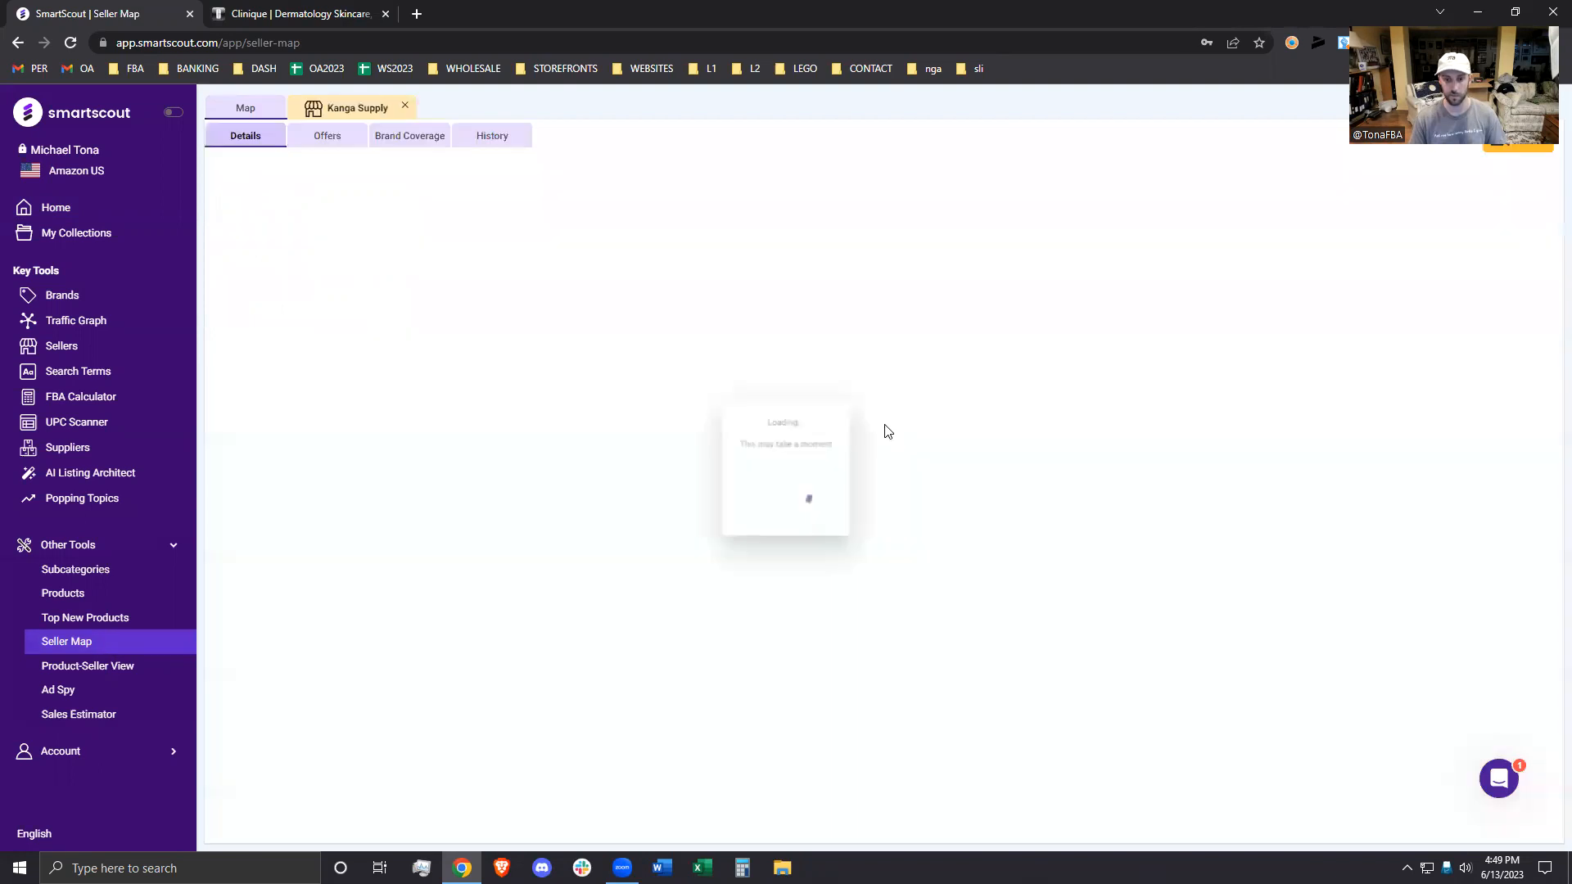
Review Kanga Supply's offers, brand coverage and history, and close the seller's page to return to the map
{"action": "left_click", "coordinate": [340, 139]}
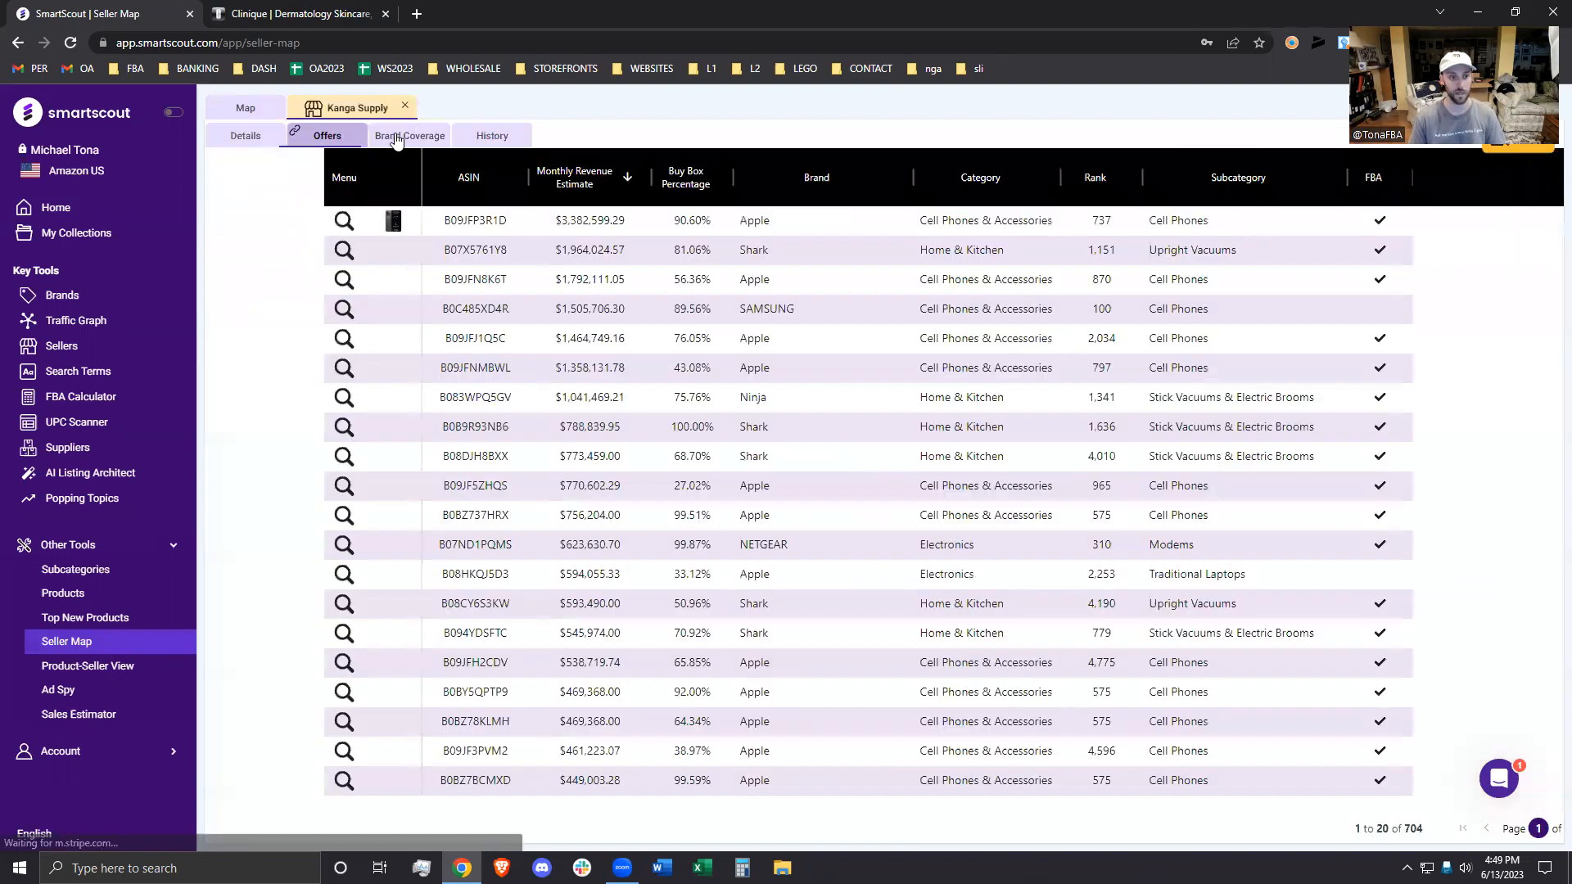
{"action": "left_click", "coordinate": [395, 138]}
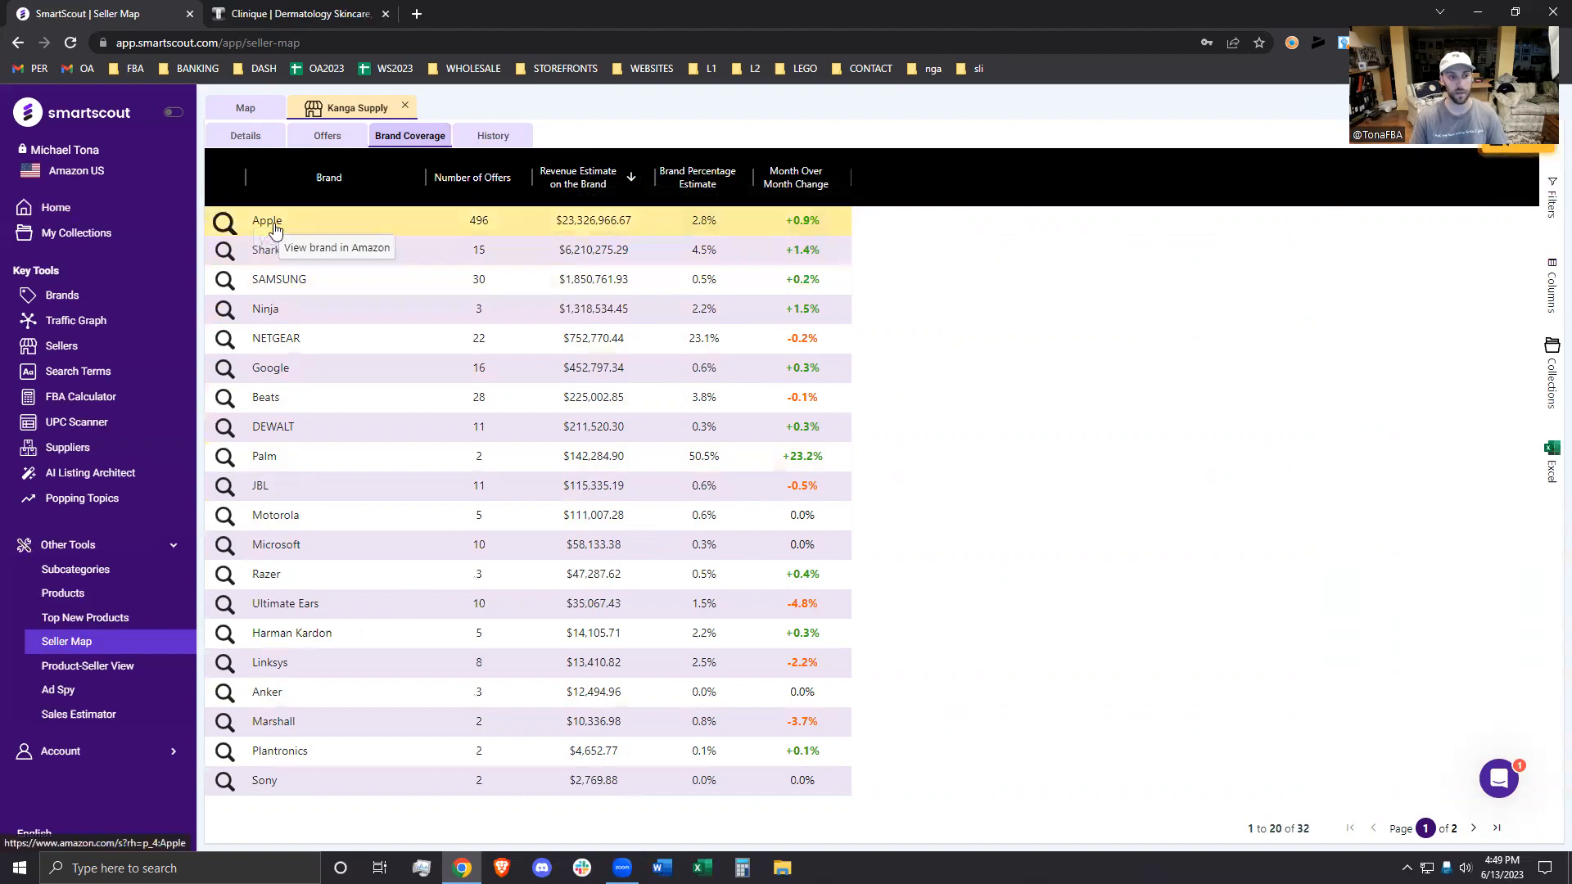
{"action": "left_click", "coordinate": [482, 141]}
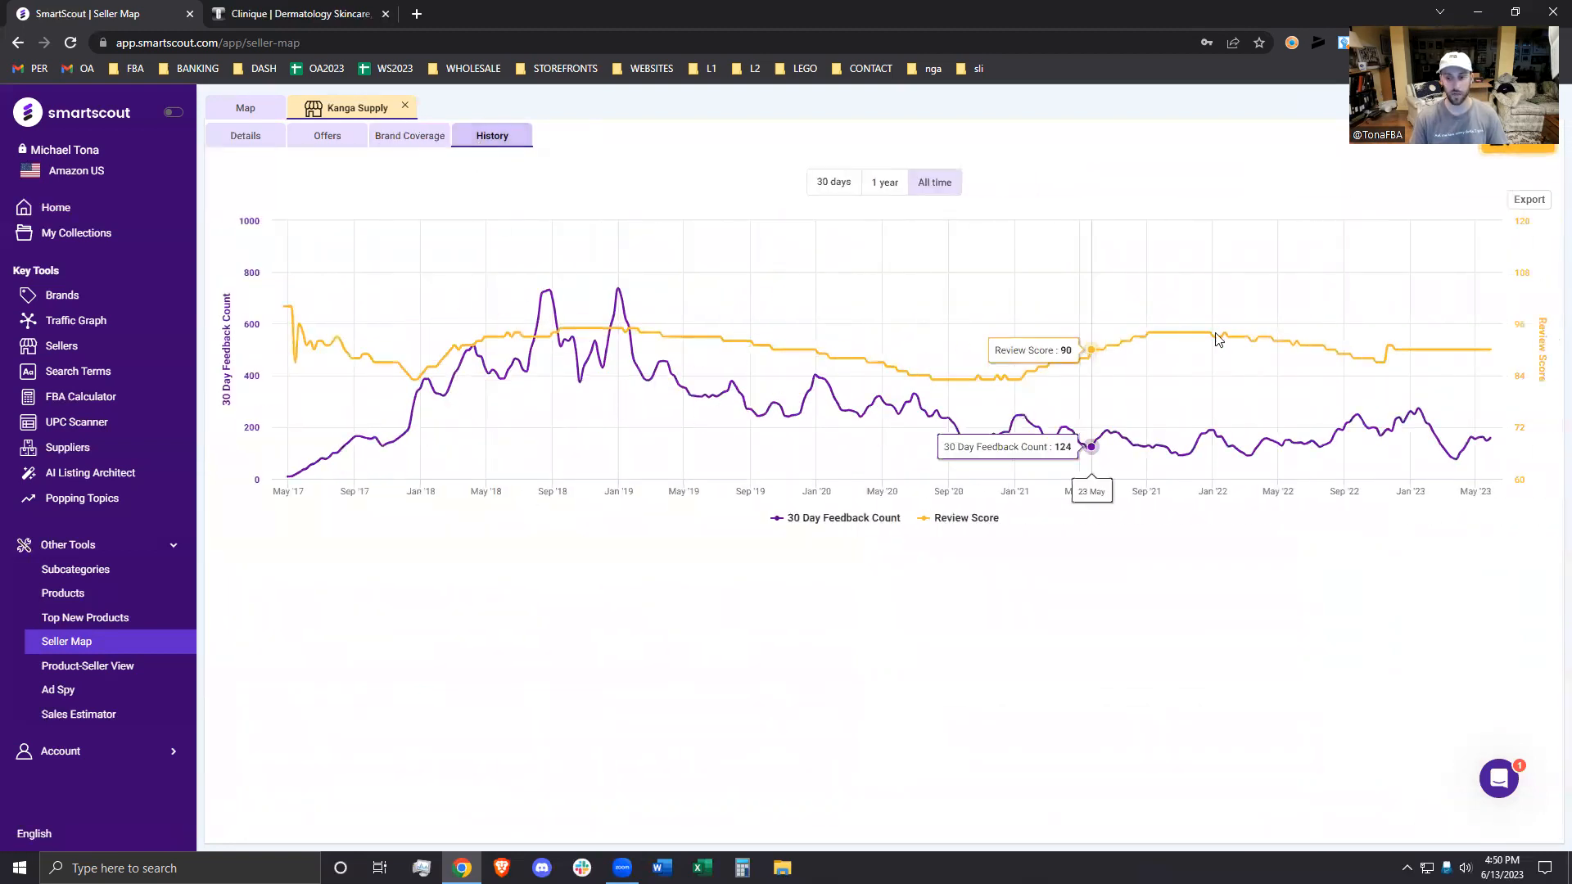
{"action": "left_click", "coordinate": [245, 107]}
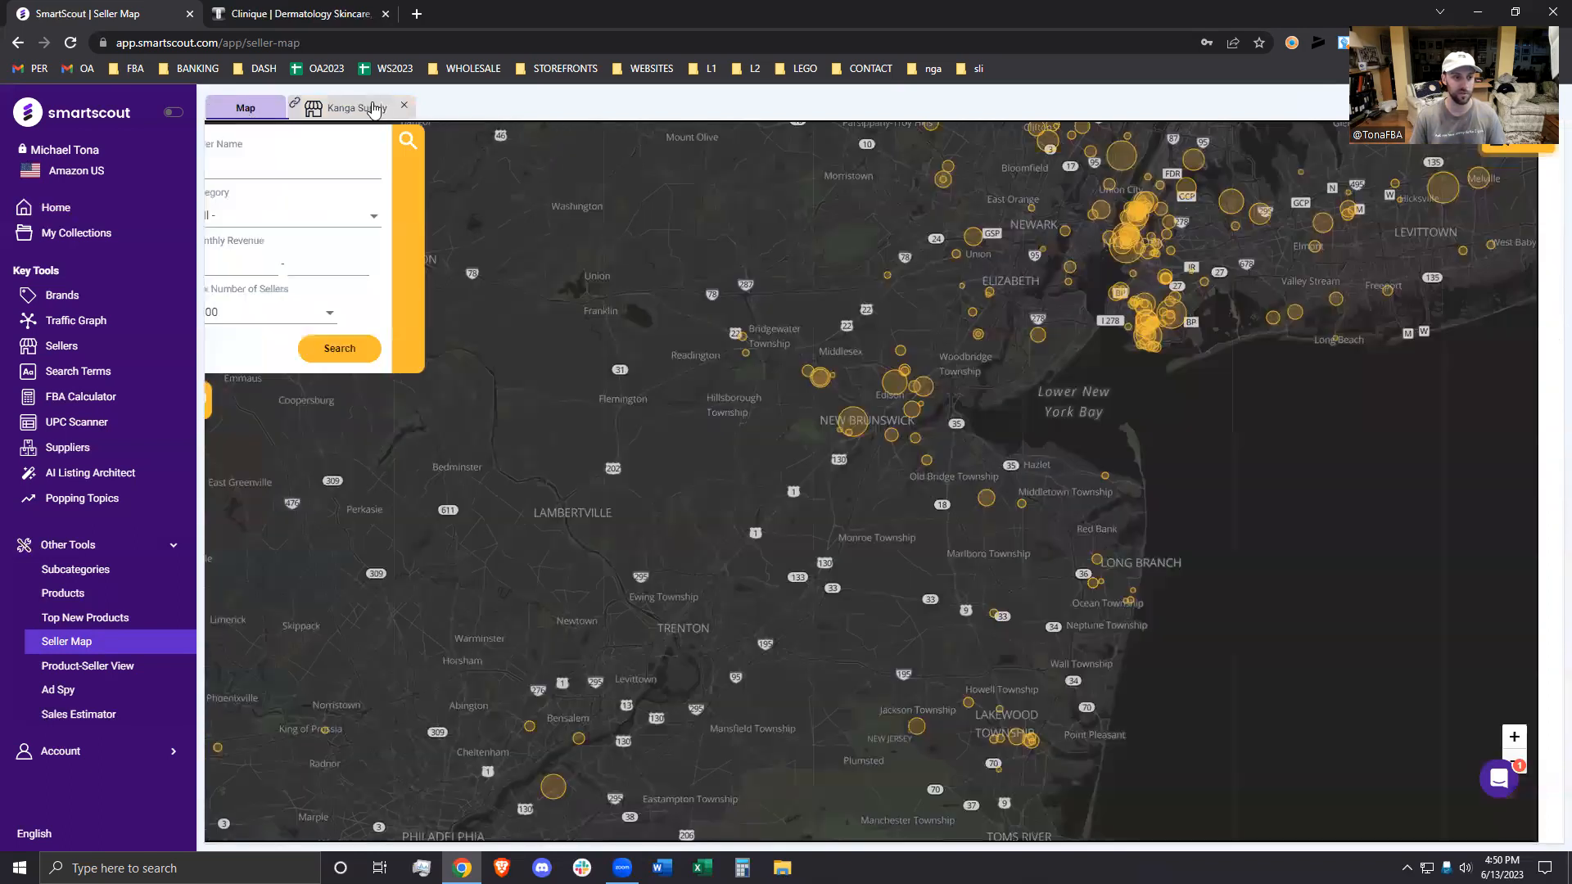
{"action": "left_click", "coordinate": [403, 108]}
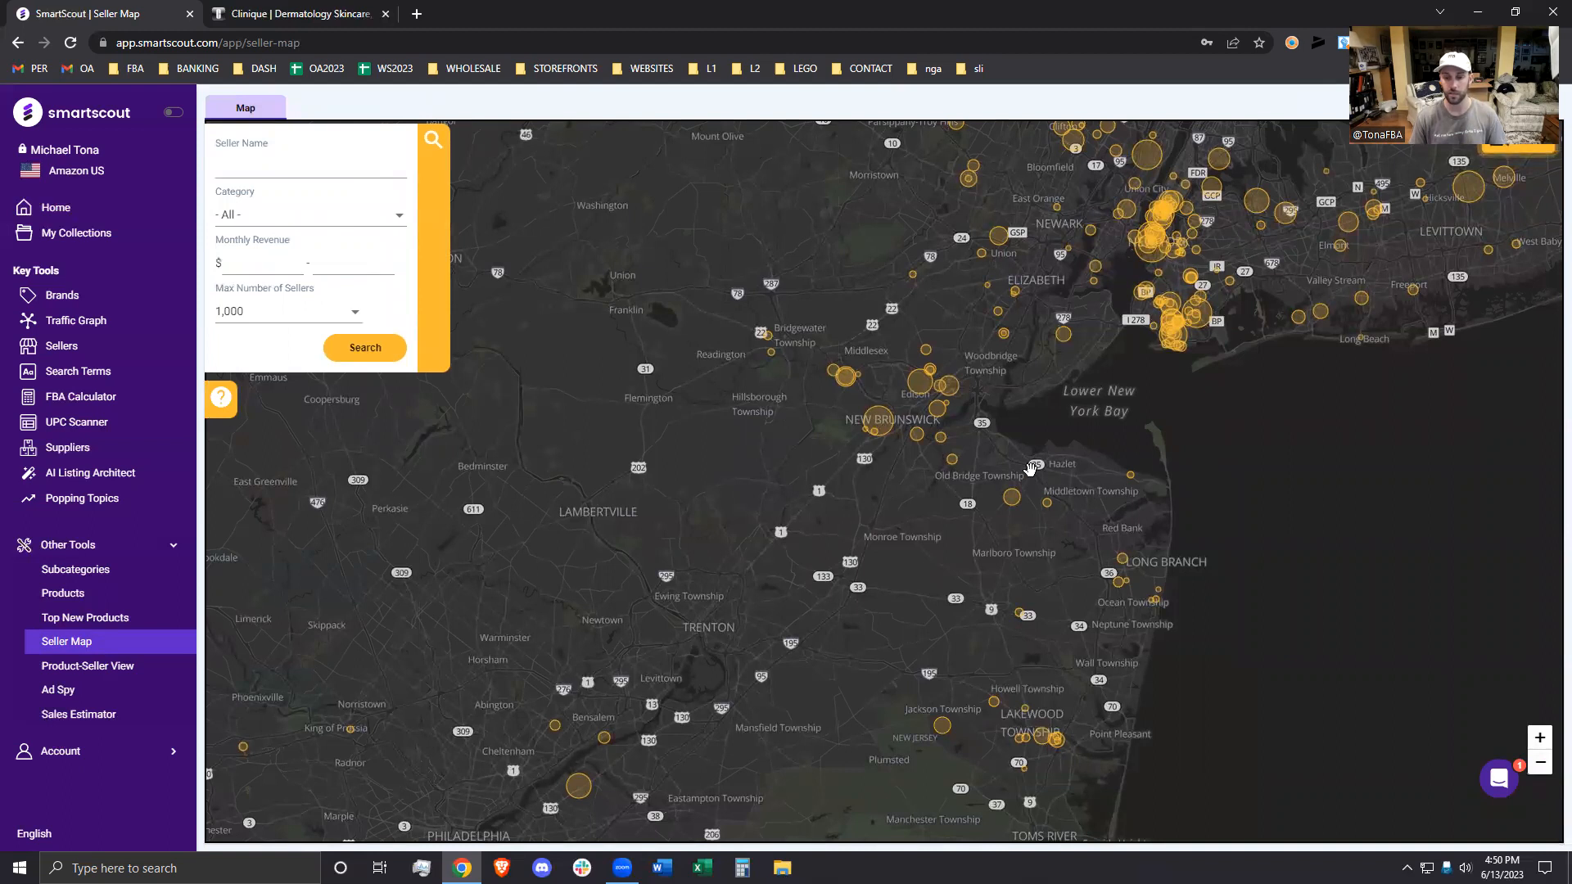
Open the Brands tool and set the category filter to Beauty & Personal Care
{"action": "left_click", "coordinate": [72, 296]}
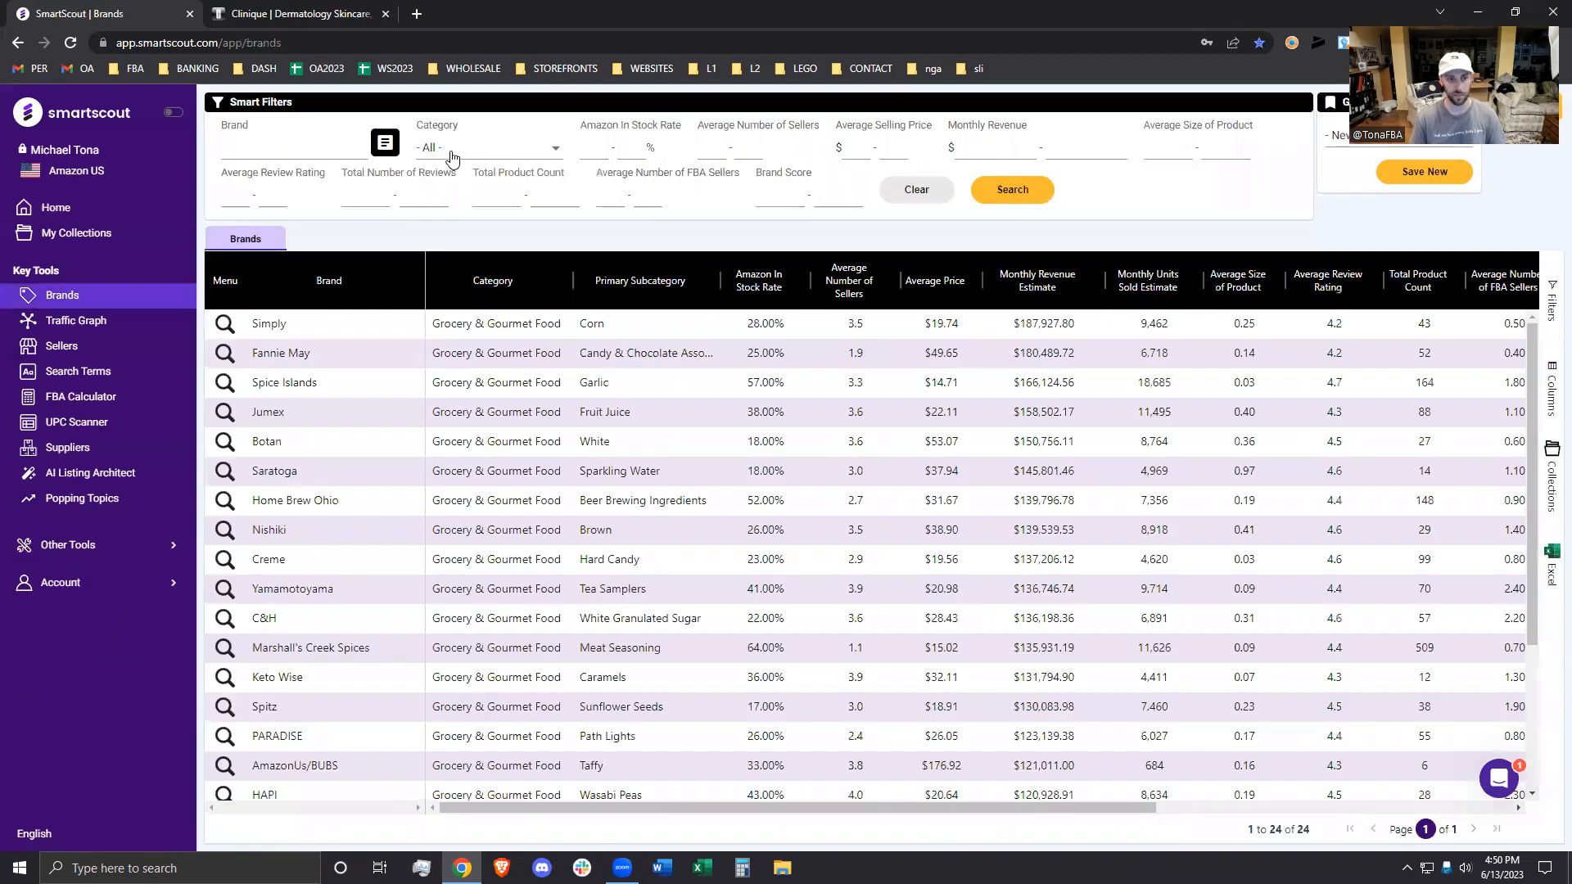
{"action": "left_click", "coordinate": [450, 150]}
{"action": "scroll", "coordinate": [450, 183], "scroll_direction": "down", "scroll_amount": 5}
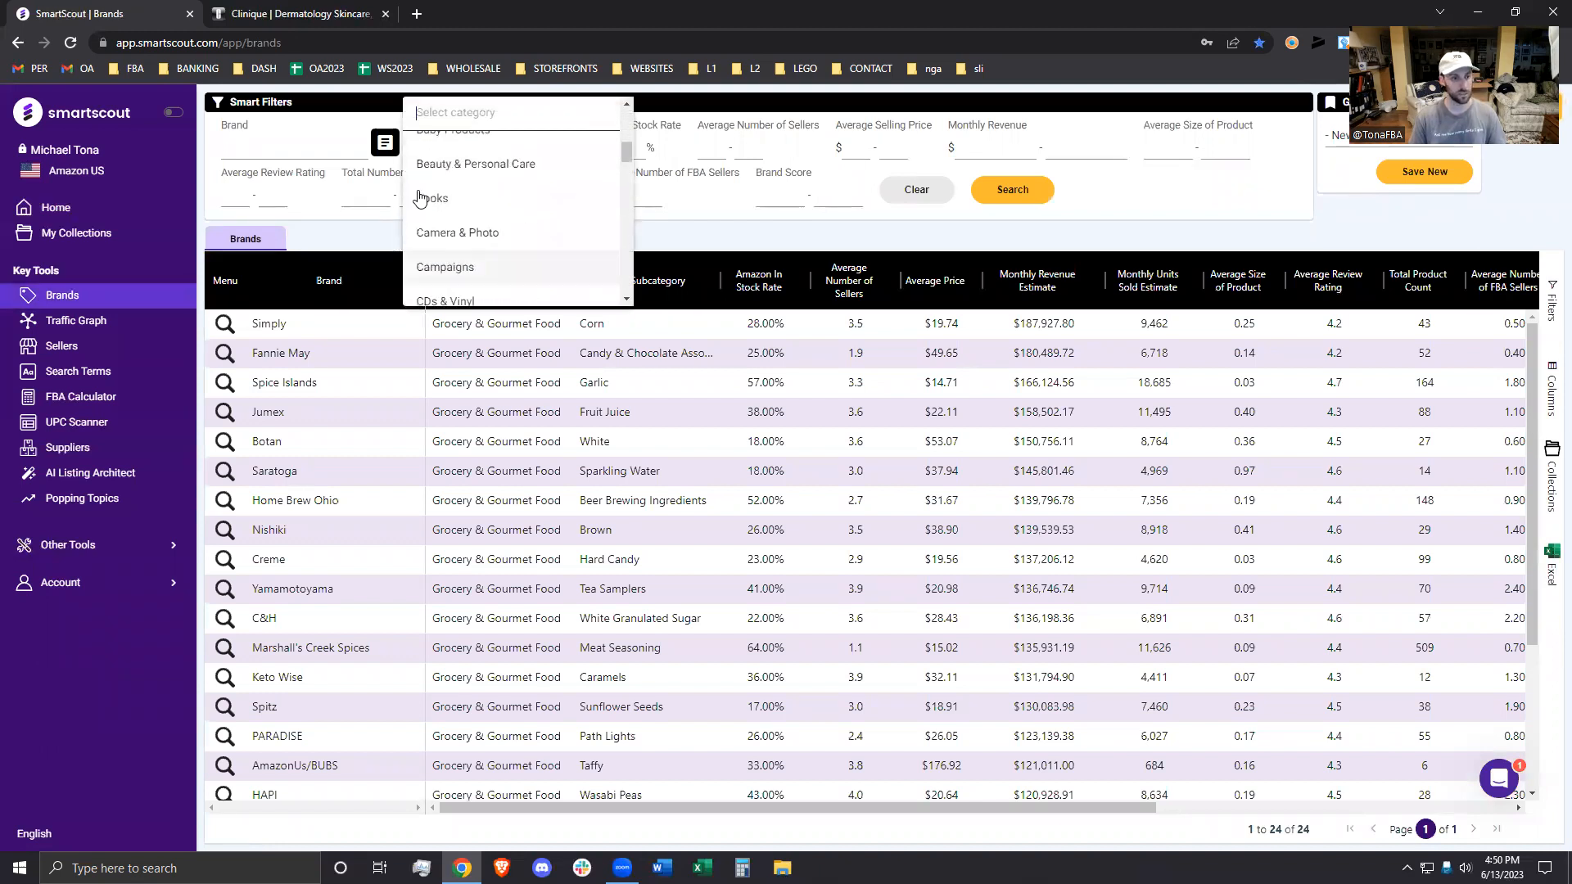
{"action": "left_click", "coordinate": [420, 174]}
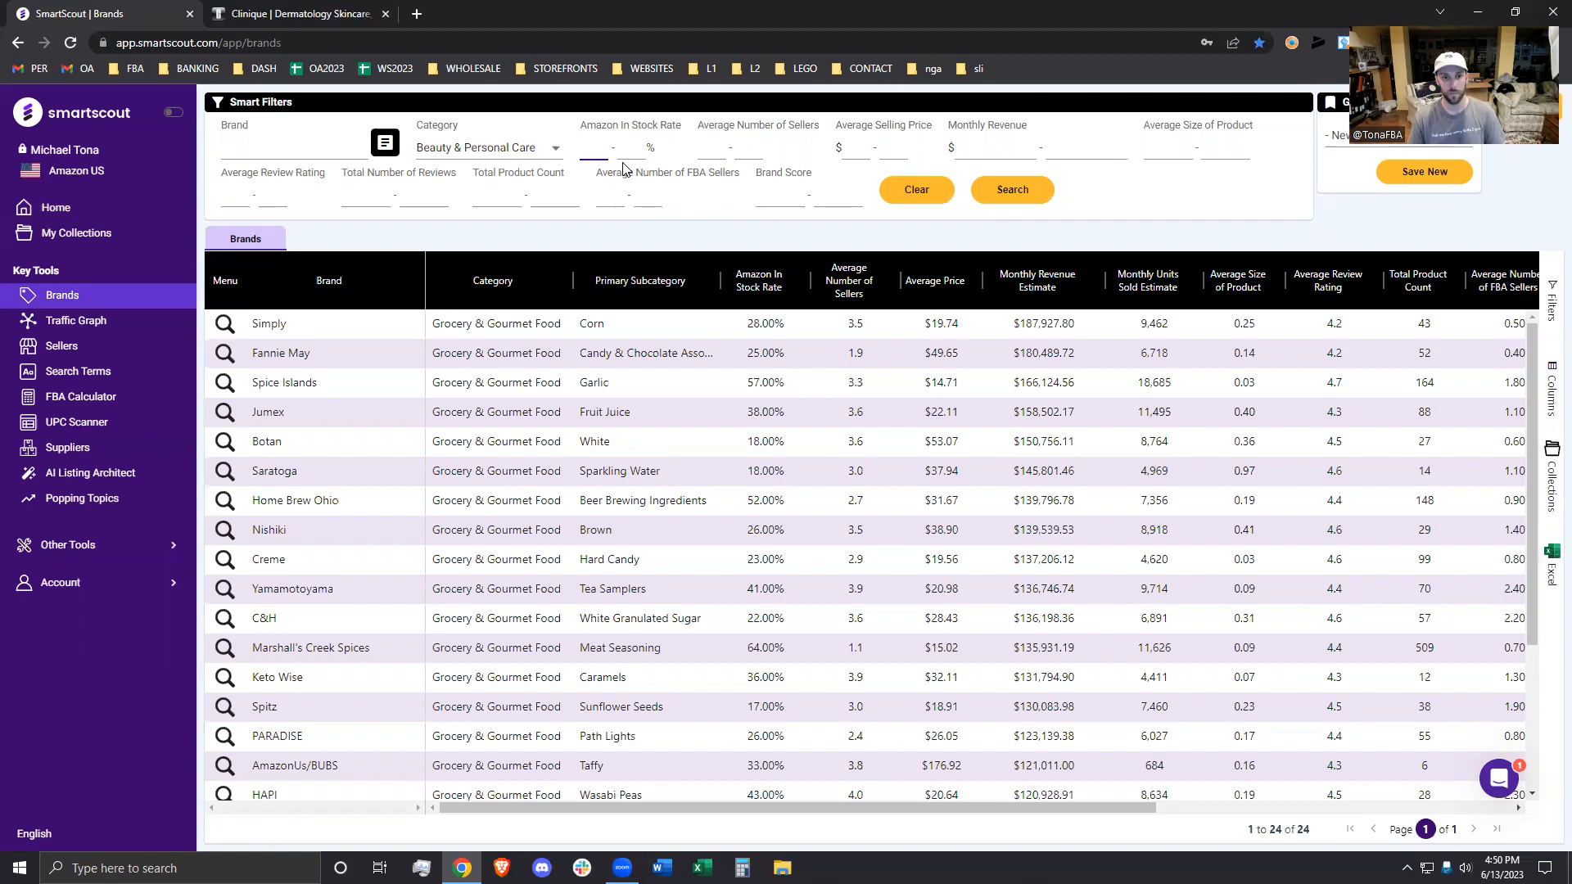
Set the Amazon in-stock rate filter to 0–35% and the average number of sellers to 3–25
{"action": "type", "text": "0"}
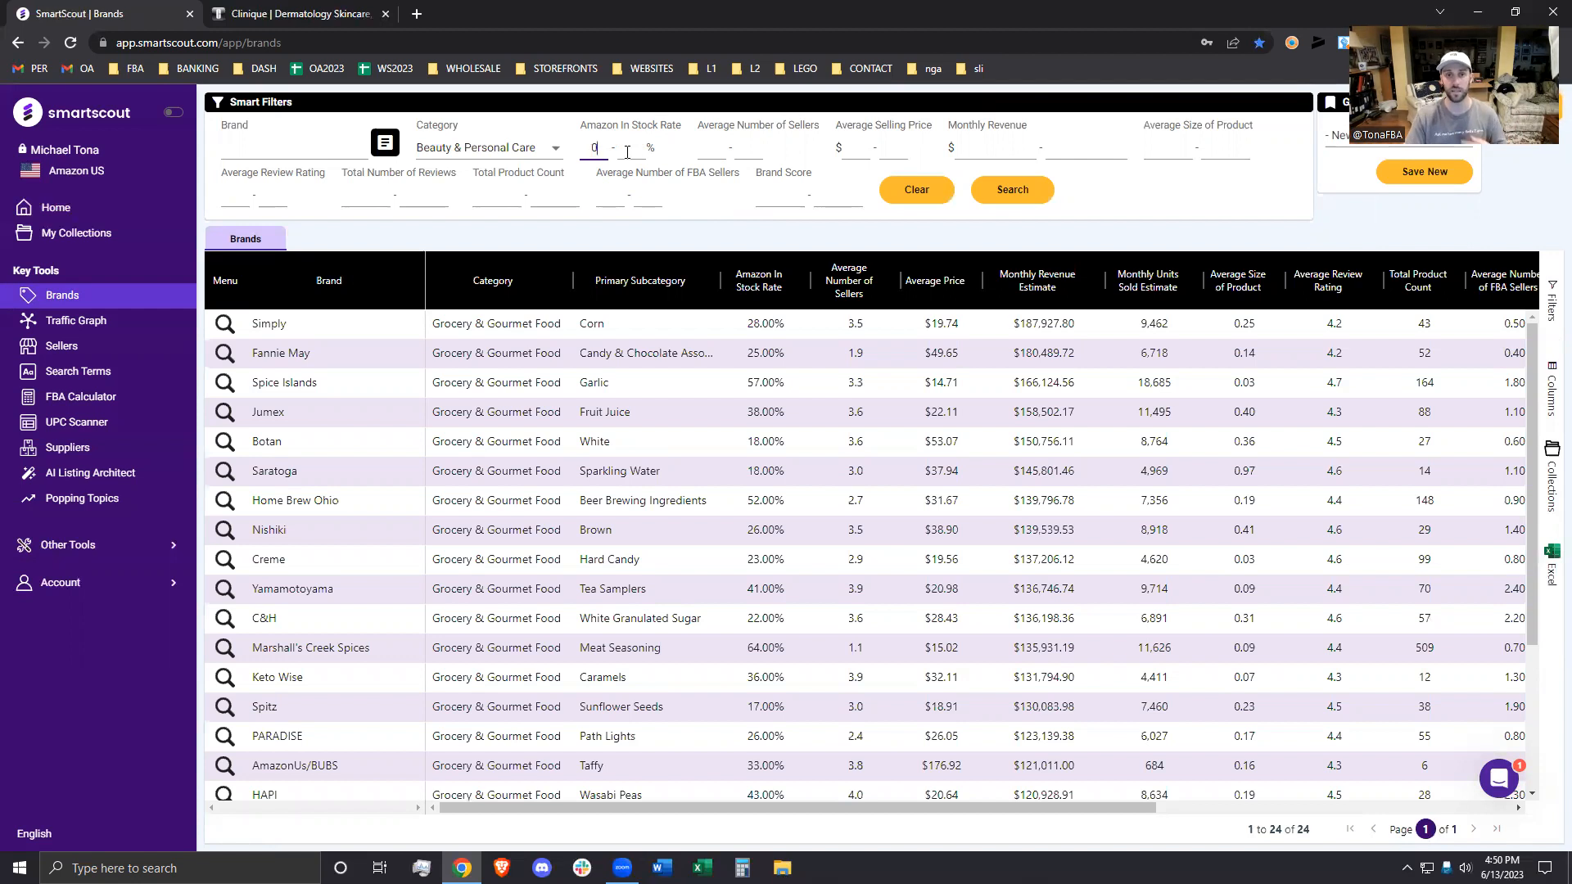
{"action": "left_click", "coordinate": [627, 152]}
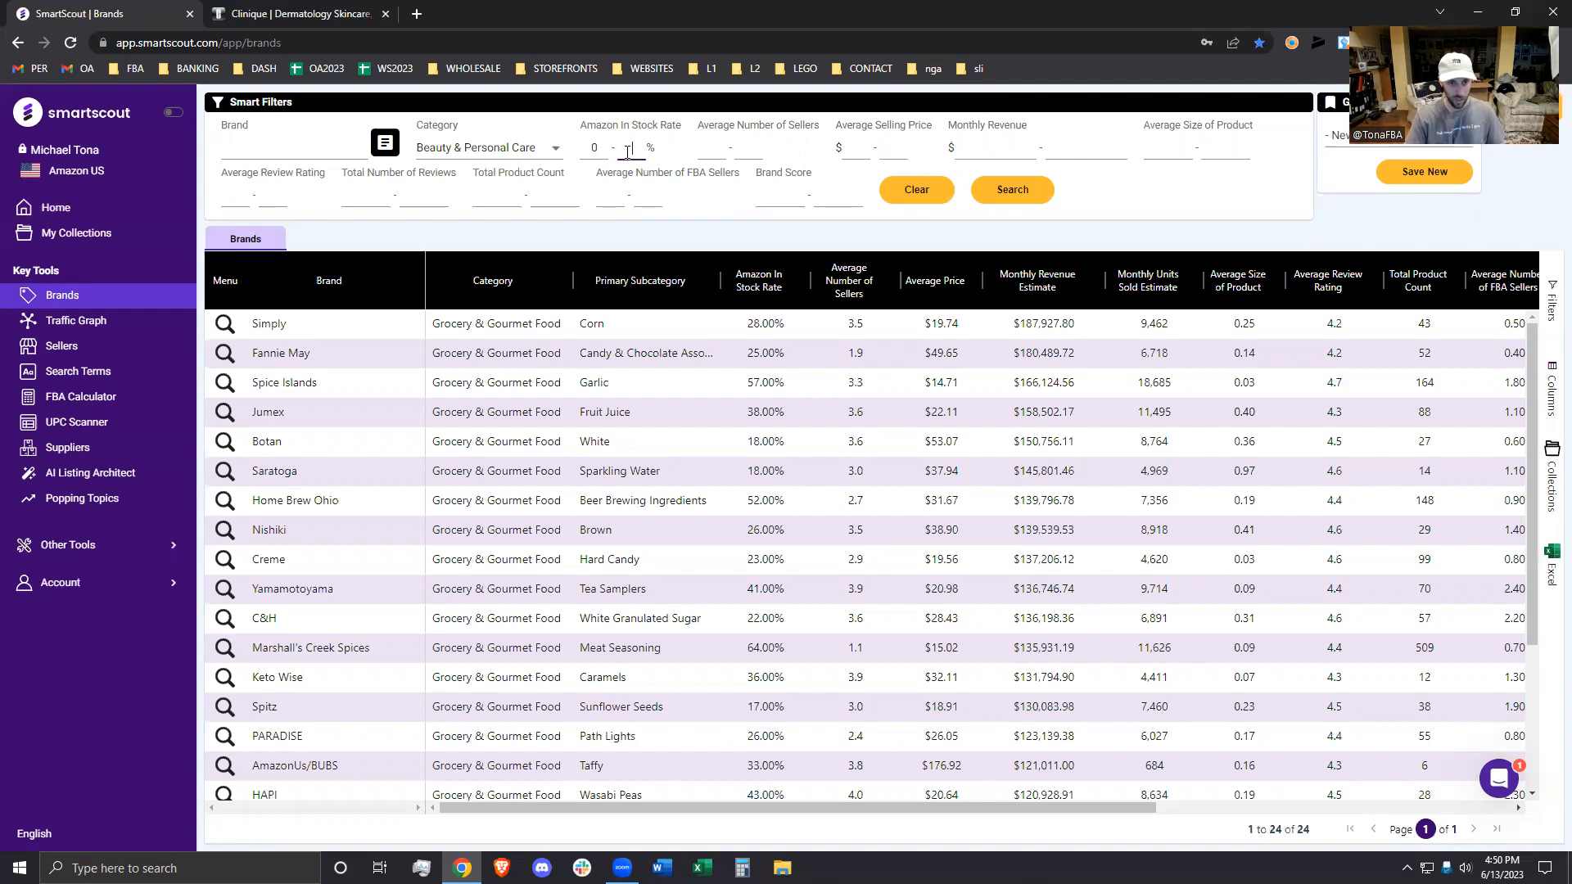
{"action": "type", "text": "35"}
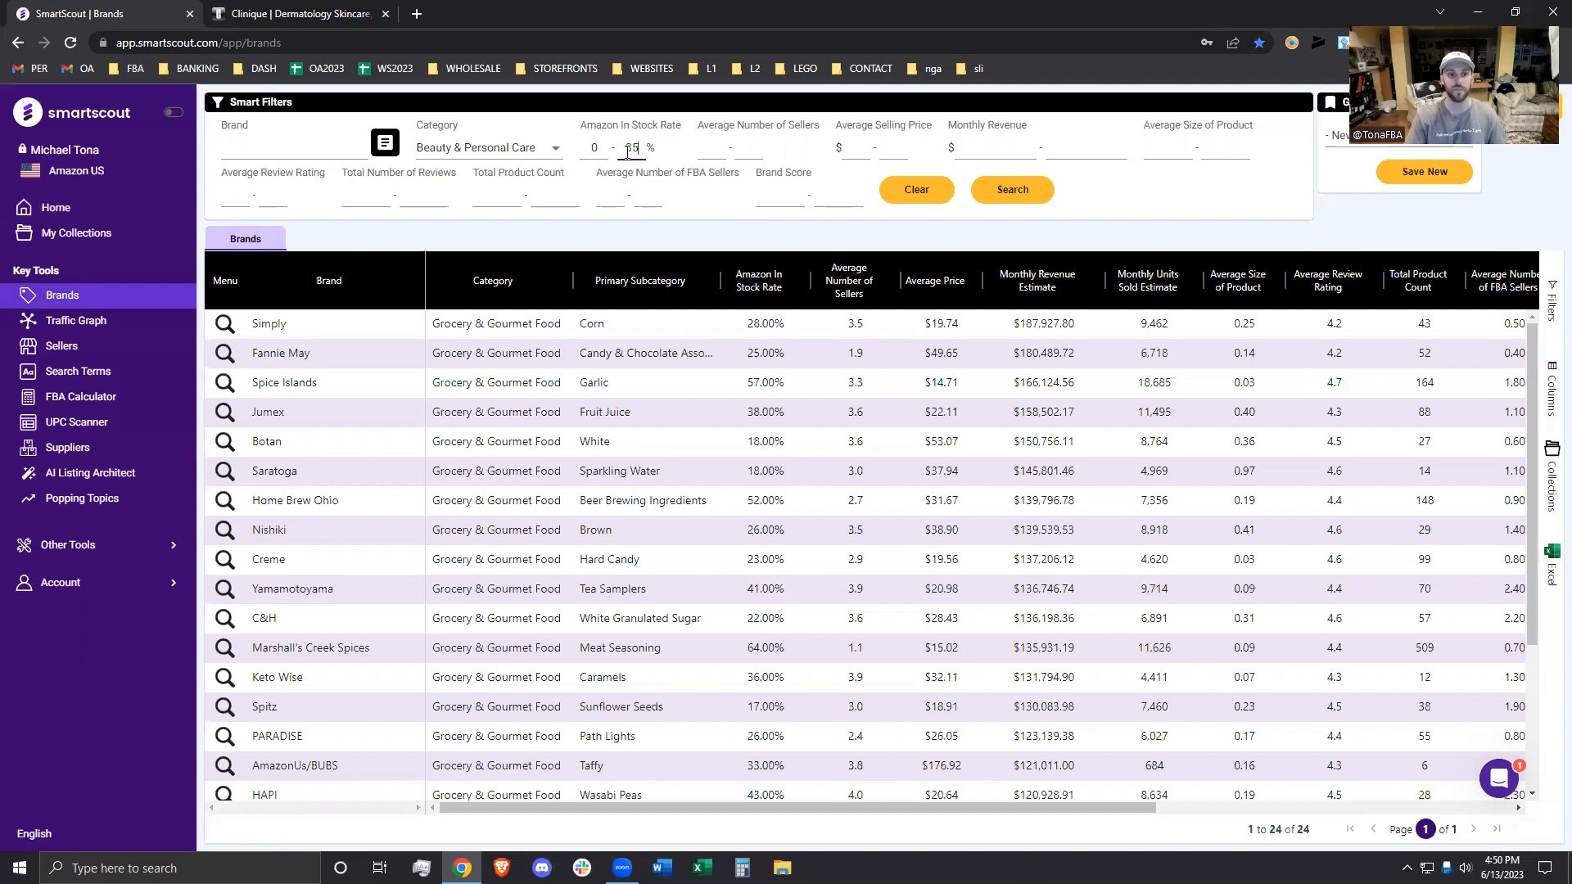
{"action": "key", "text": "Tab"}
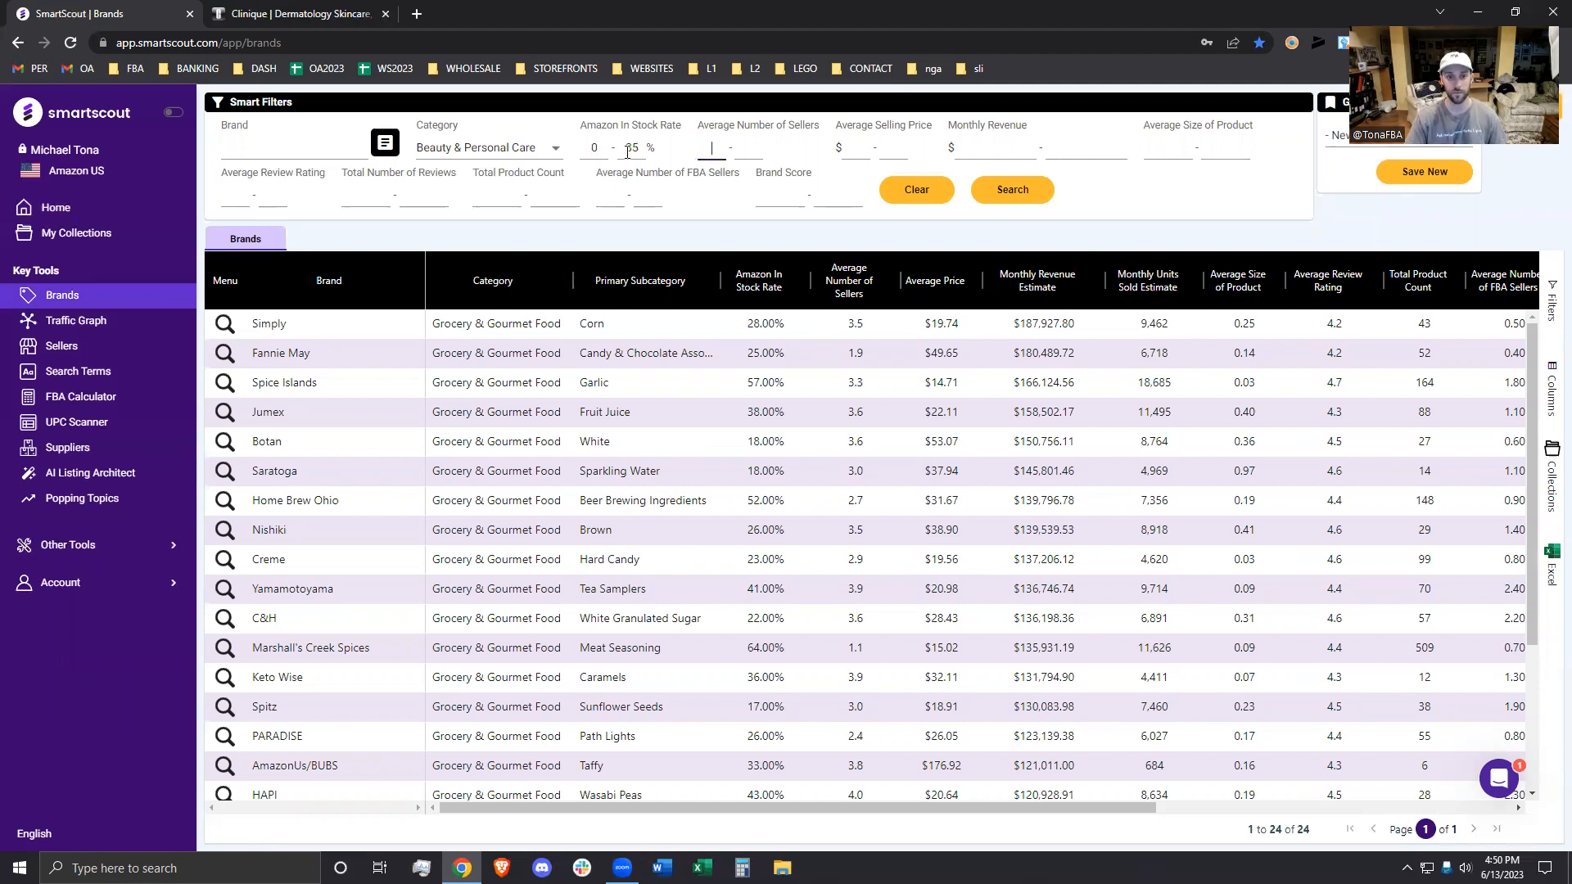
{"action": "type", "text": "3"}
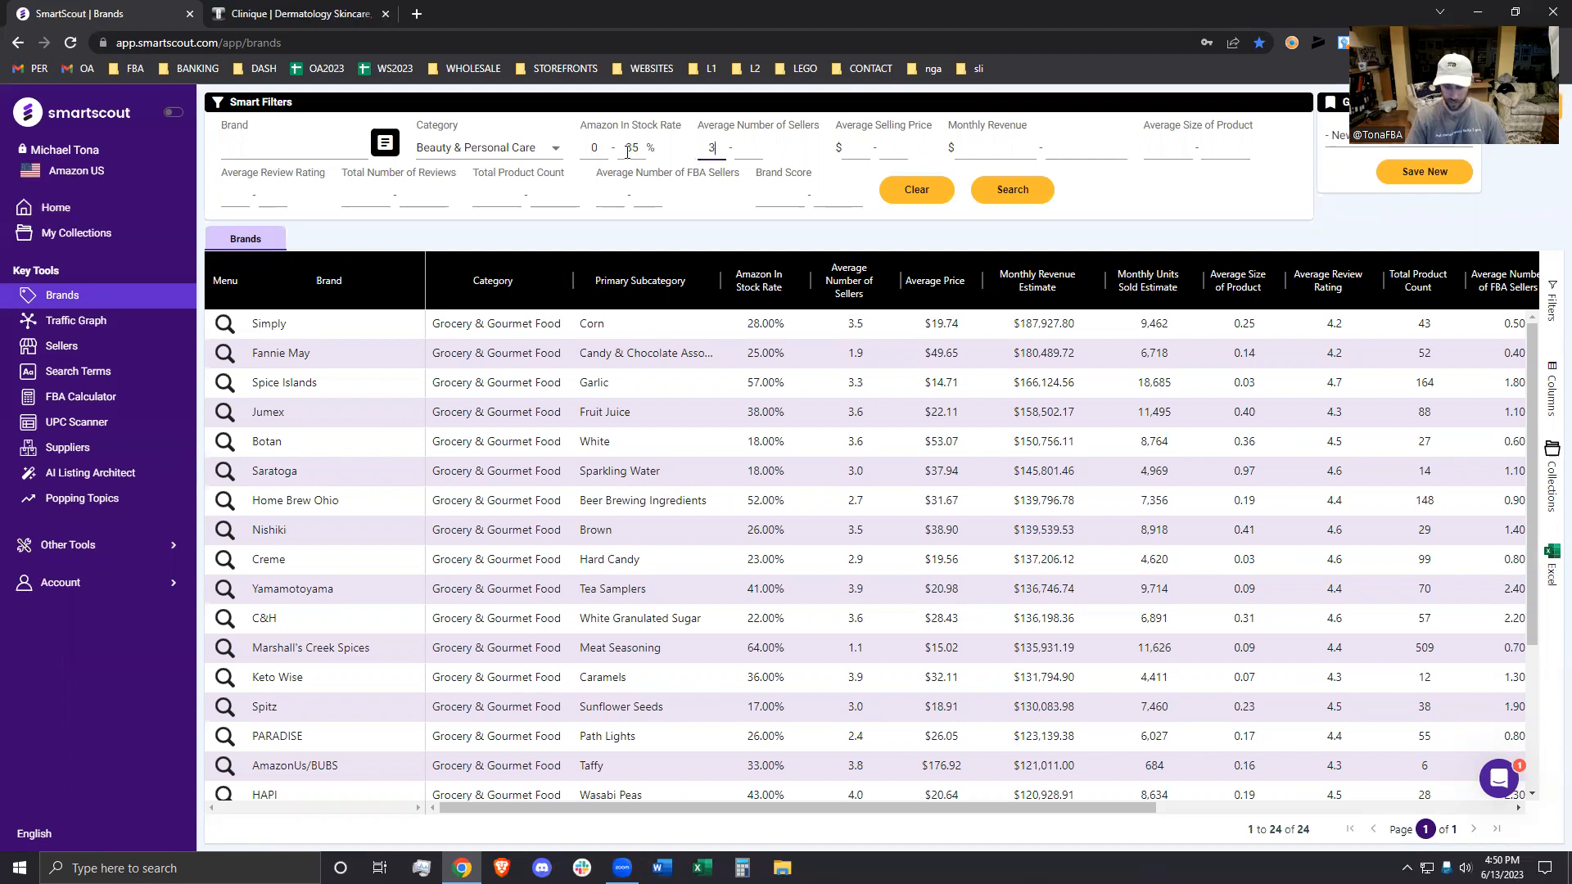
{"action": "key", "text": "Tab"}
{"action": "type", "text": "25"}
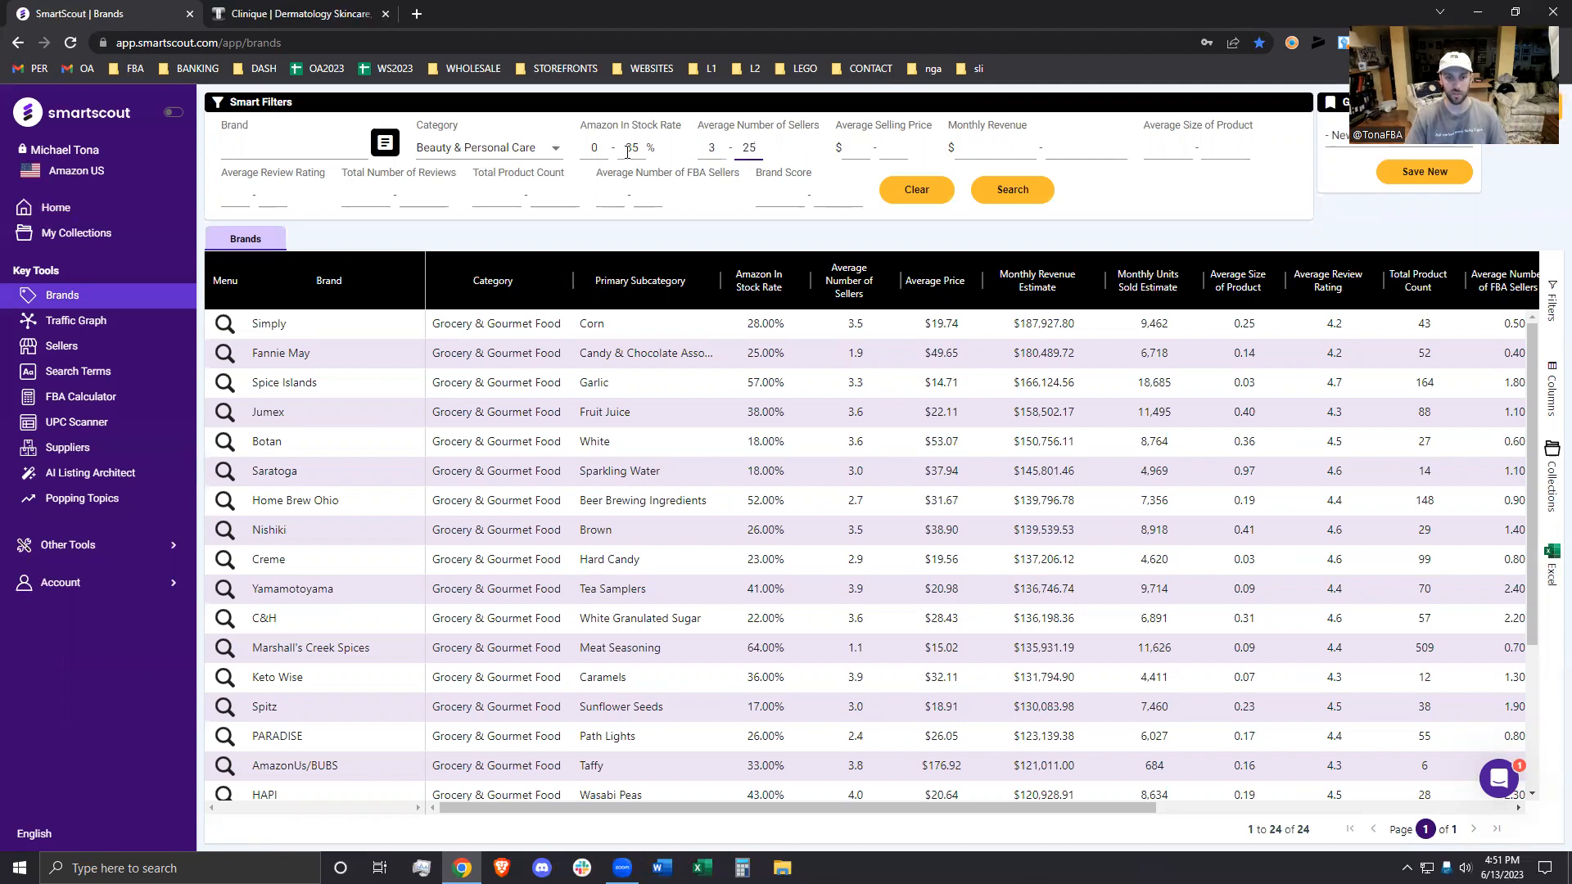
Set the average selling price filter to a range of $8 to $75
{"action": "key", "text": "Tab"}
{"action": "key", "text": "Tab"}
{"action": "type", "text": "75"}
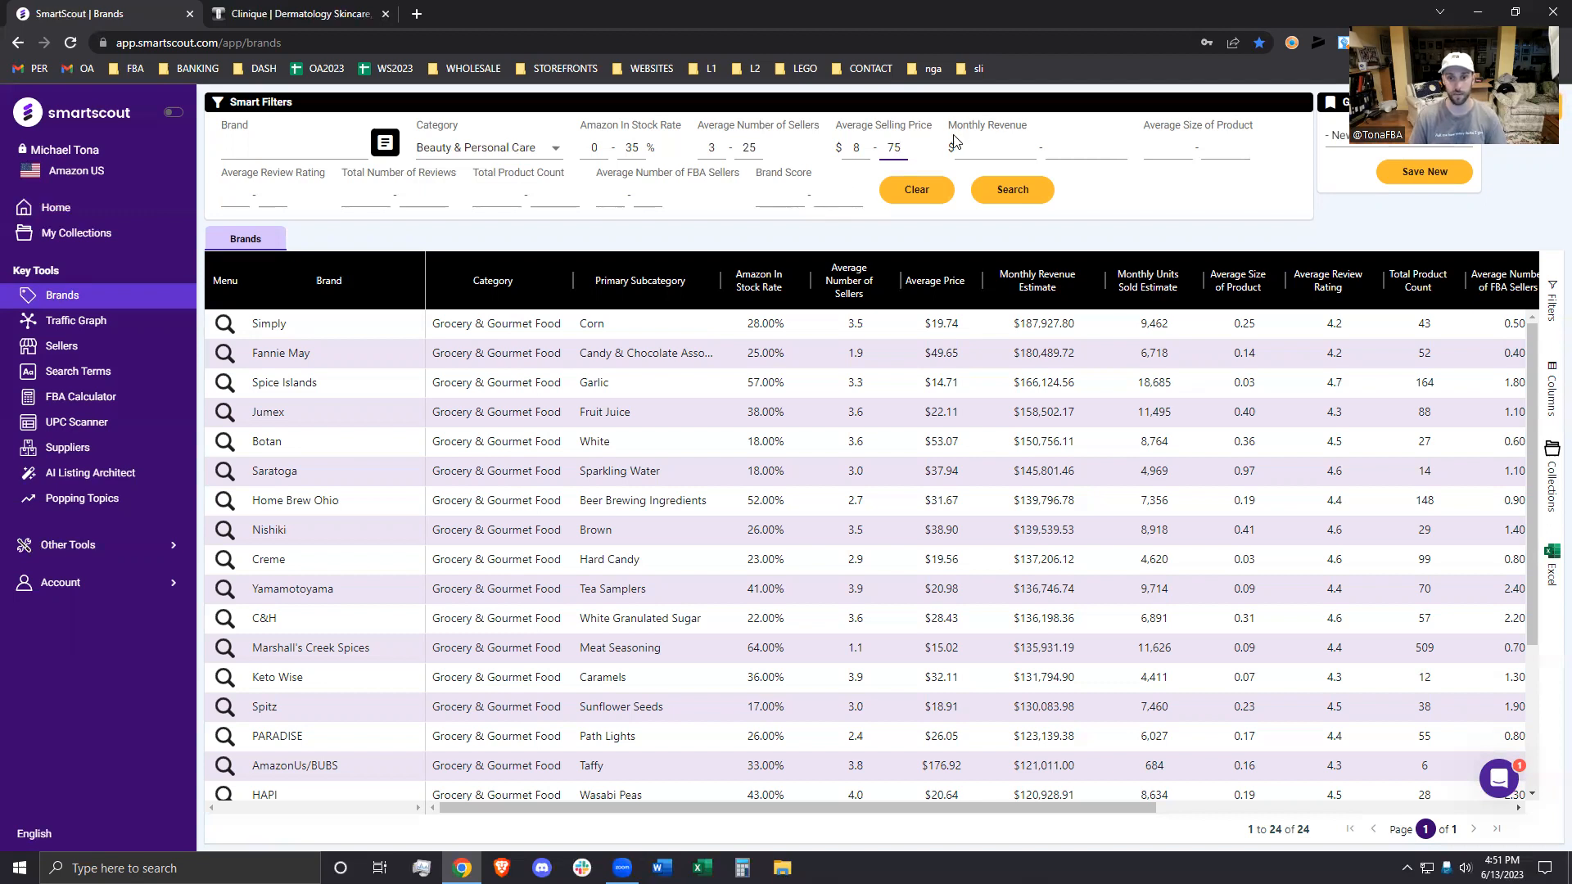
{"action": "left_click", "coordinate": [857, 147]}
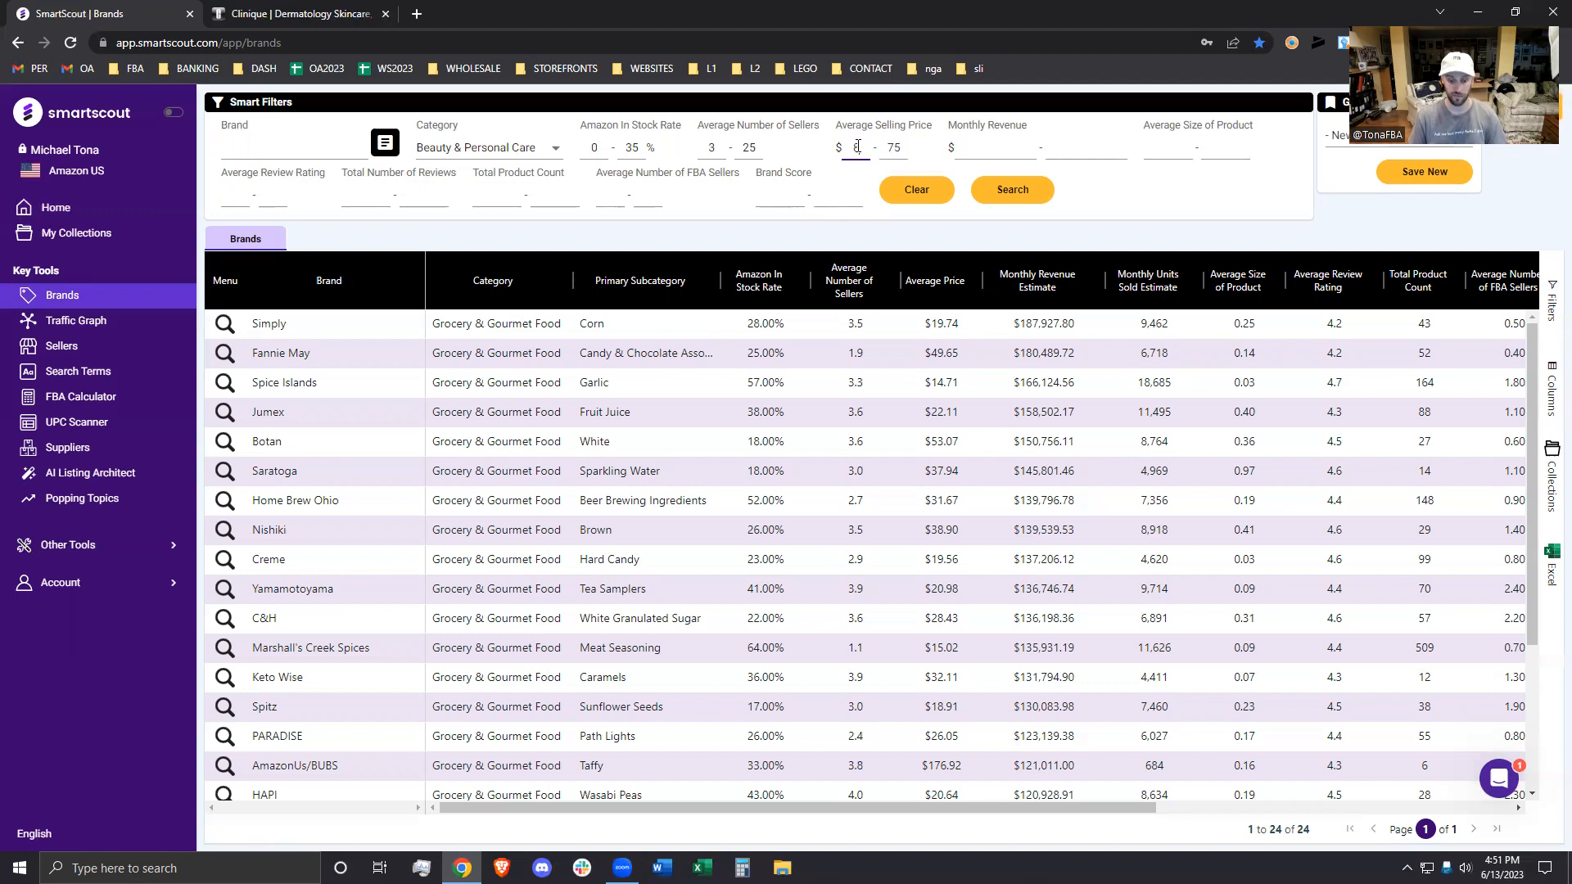
Set the monthly revenue filter to $25000–$10000000 and run the brand search
{"action": "left_click", "coordinate": [985, 146]}
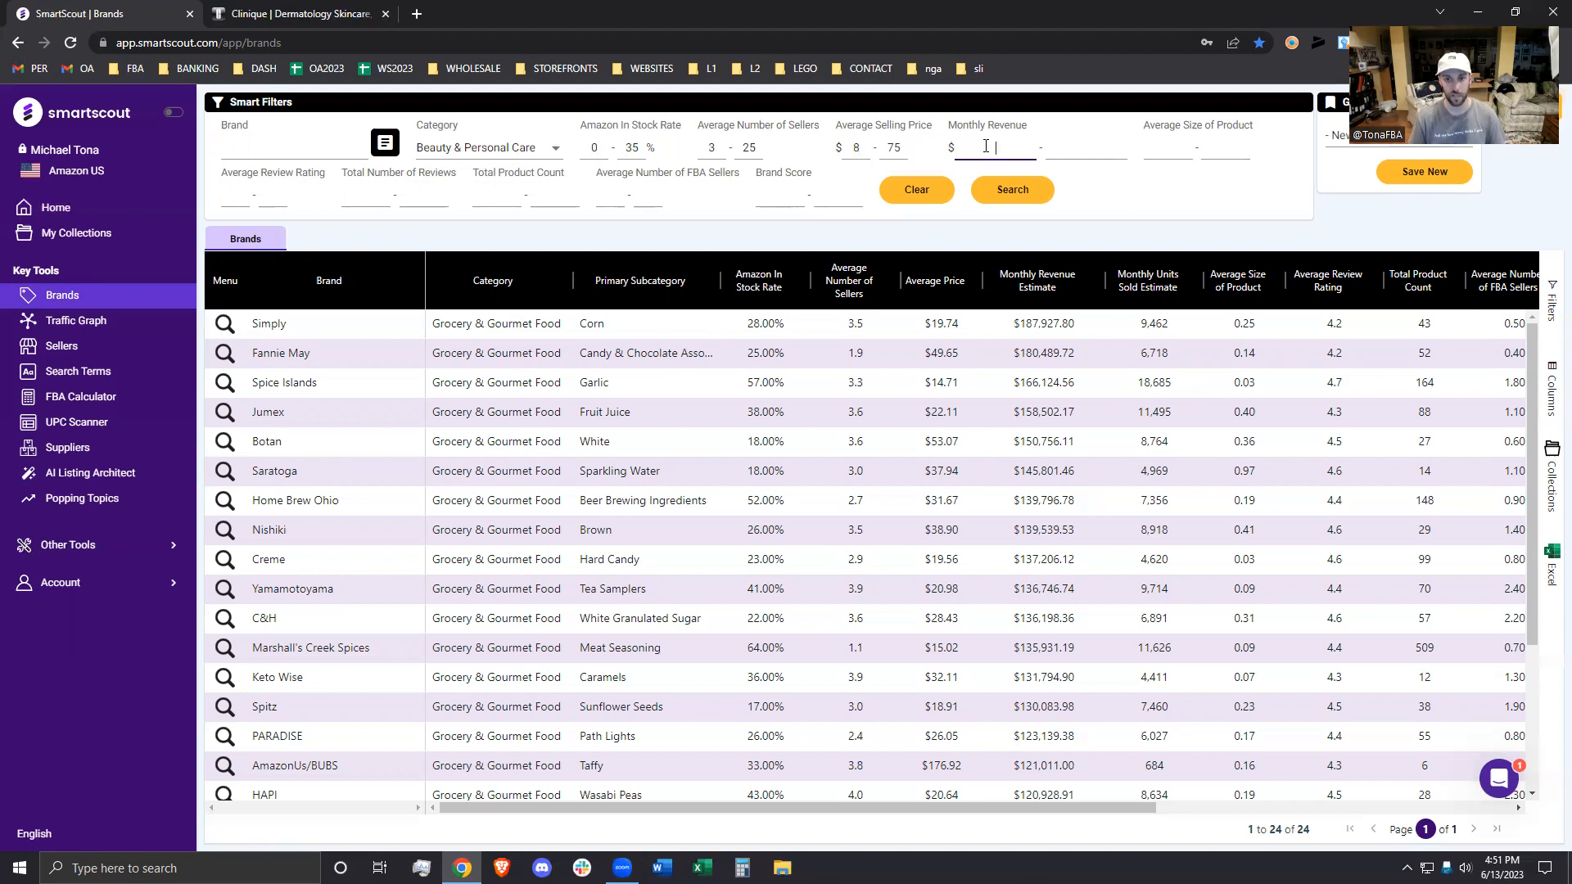
{"action": "type", "text": "25000"}
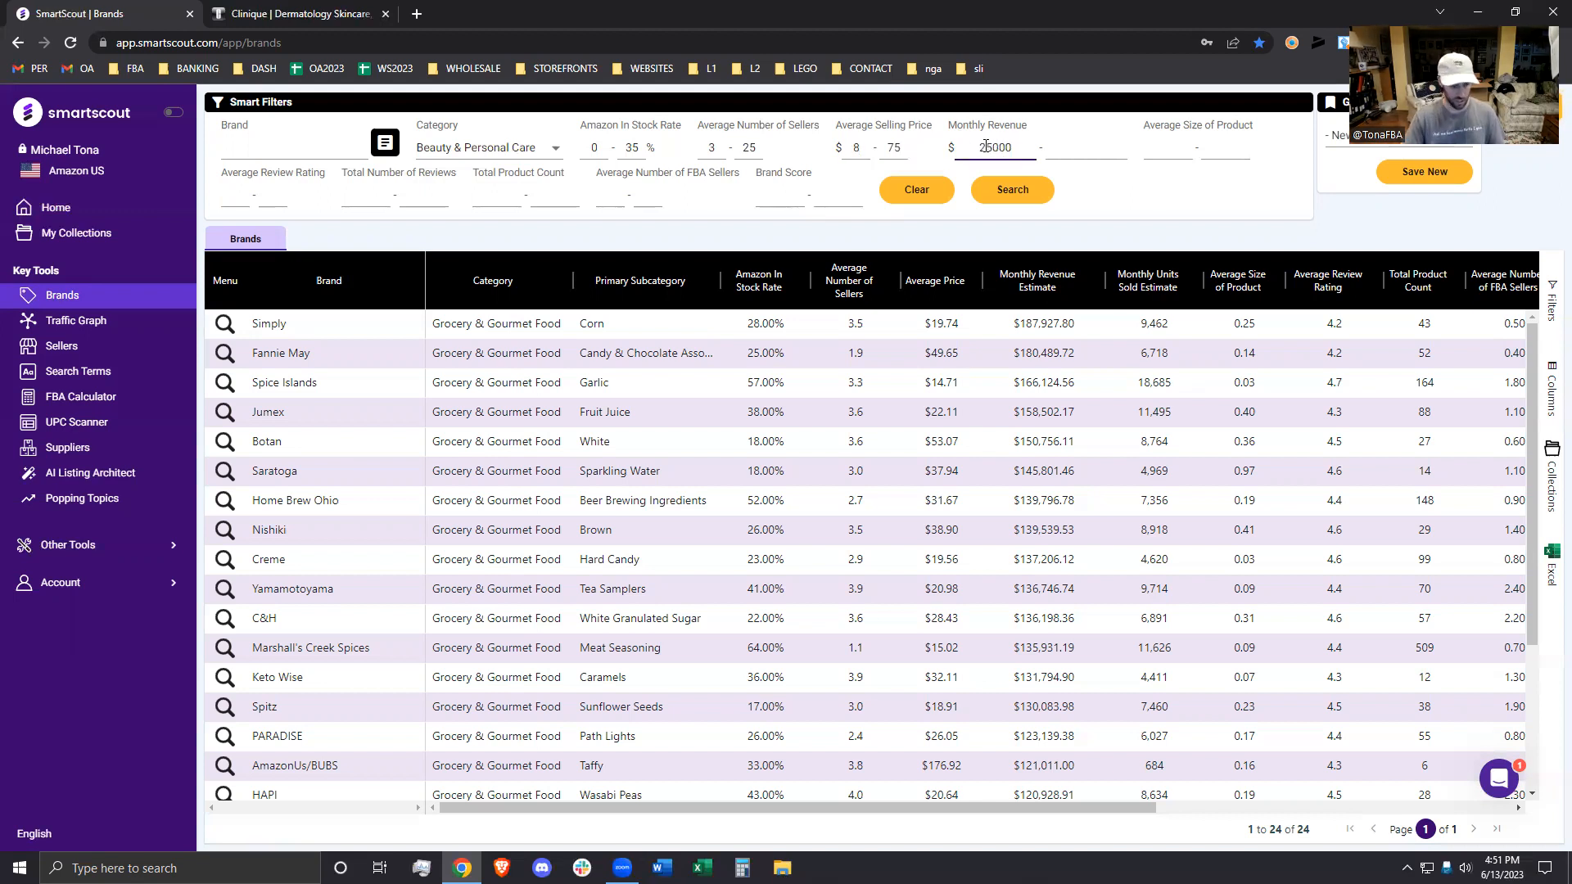
{"action": "key", "text": "Tab"}
{"action": "type", "text": "1000"}
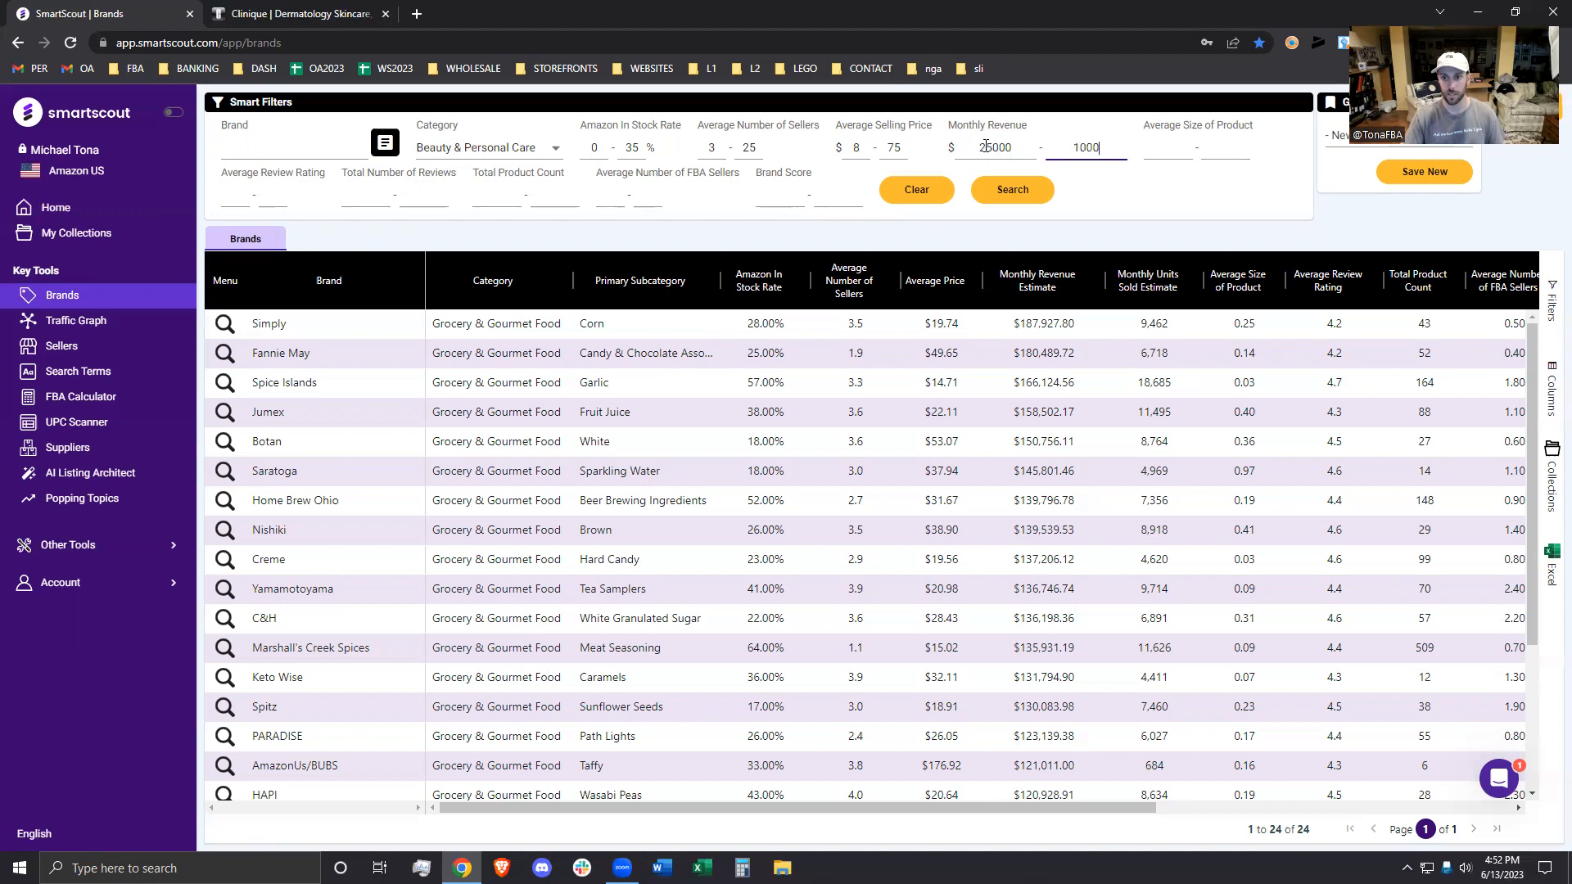
{"action": "type", "text": "0"}
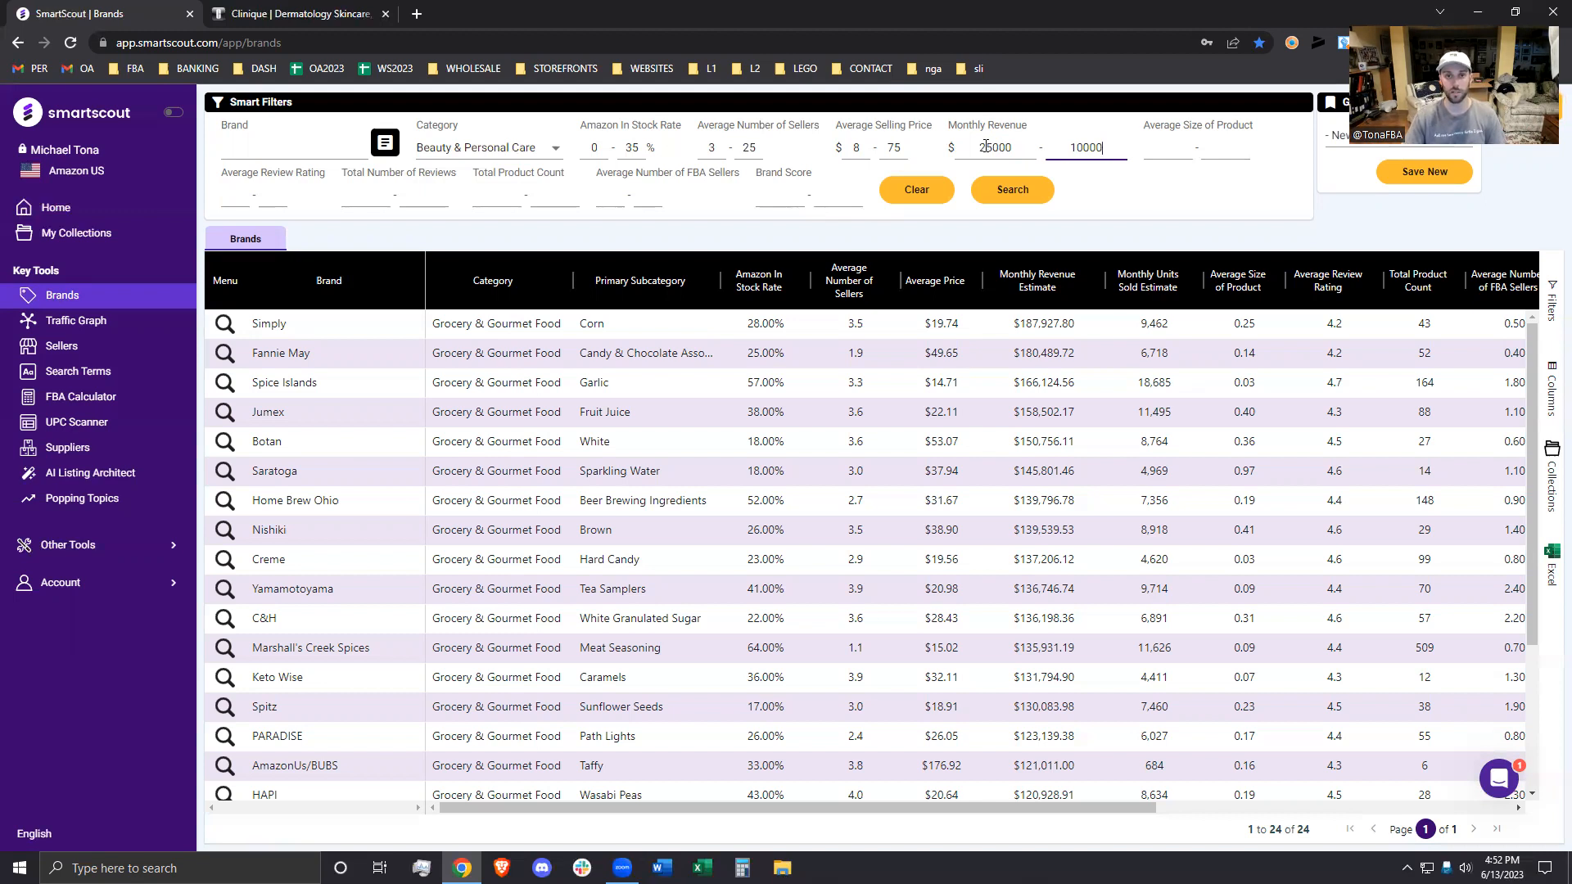
{"action": "type", "text": "000"}
{"action": "left_click", "coordinate": [1013, 189]}
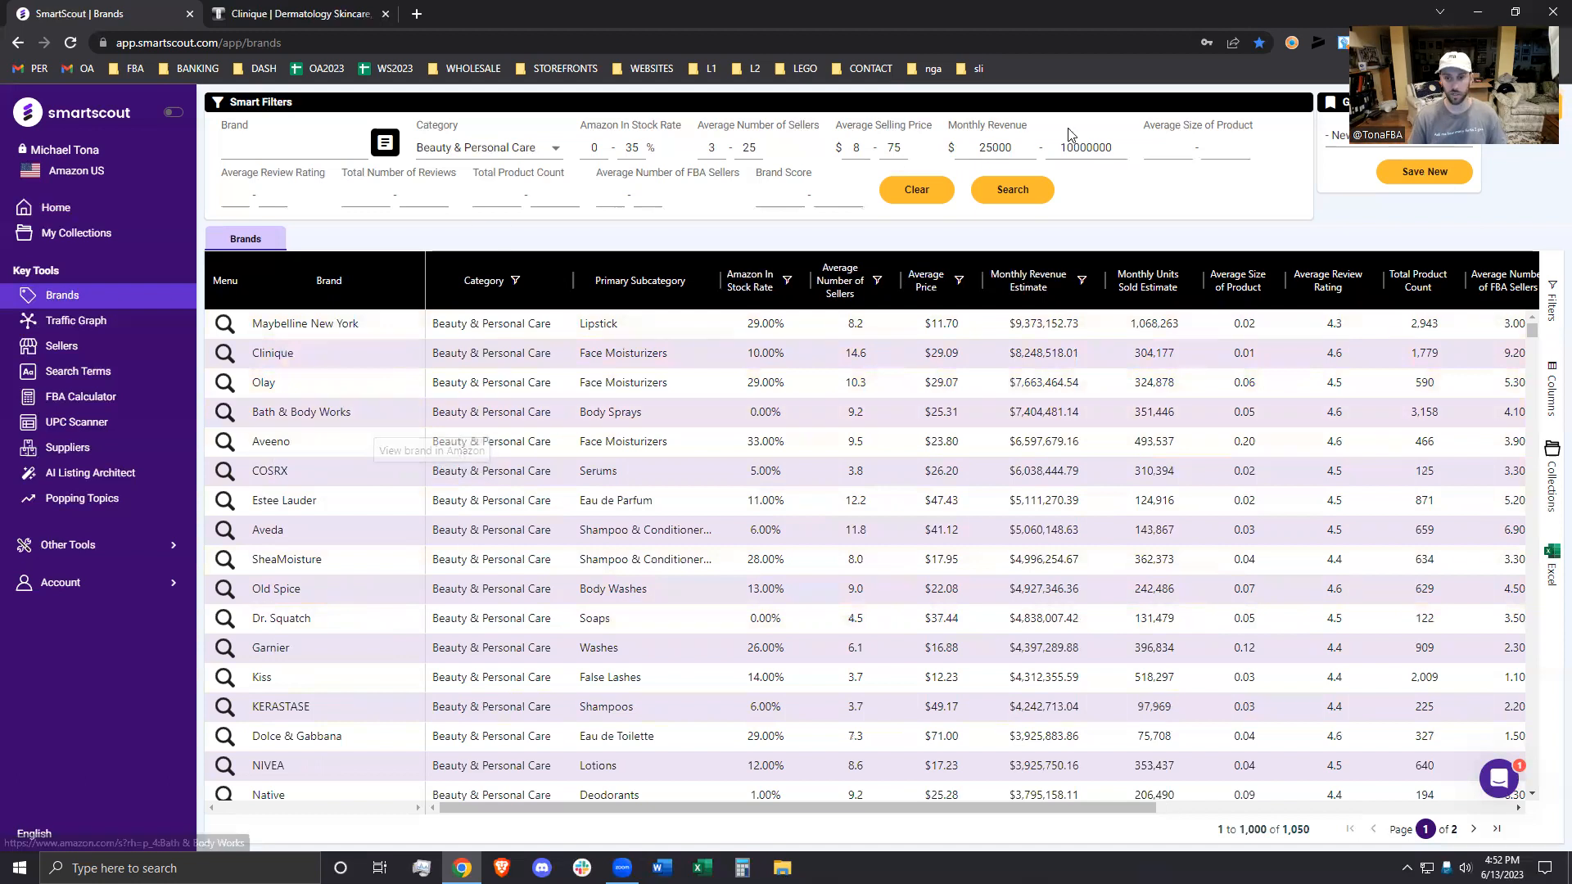
Look through the Clinique website's home page and return to the SmartScout brand results
{"action": "double_click", "coordinate": [1081, 145]}
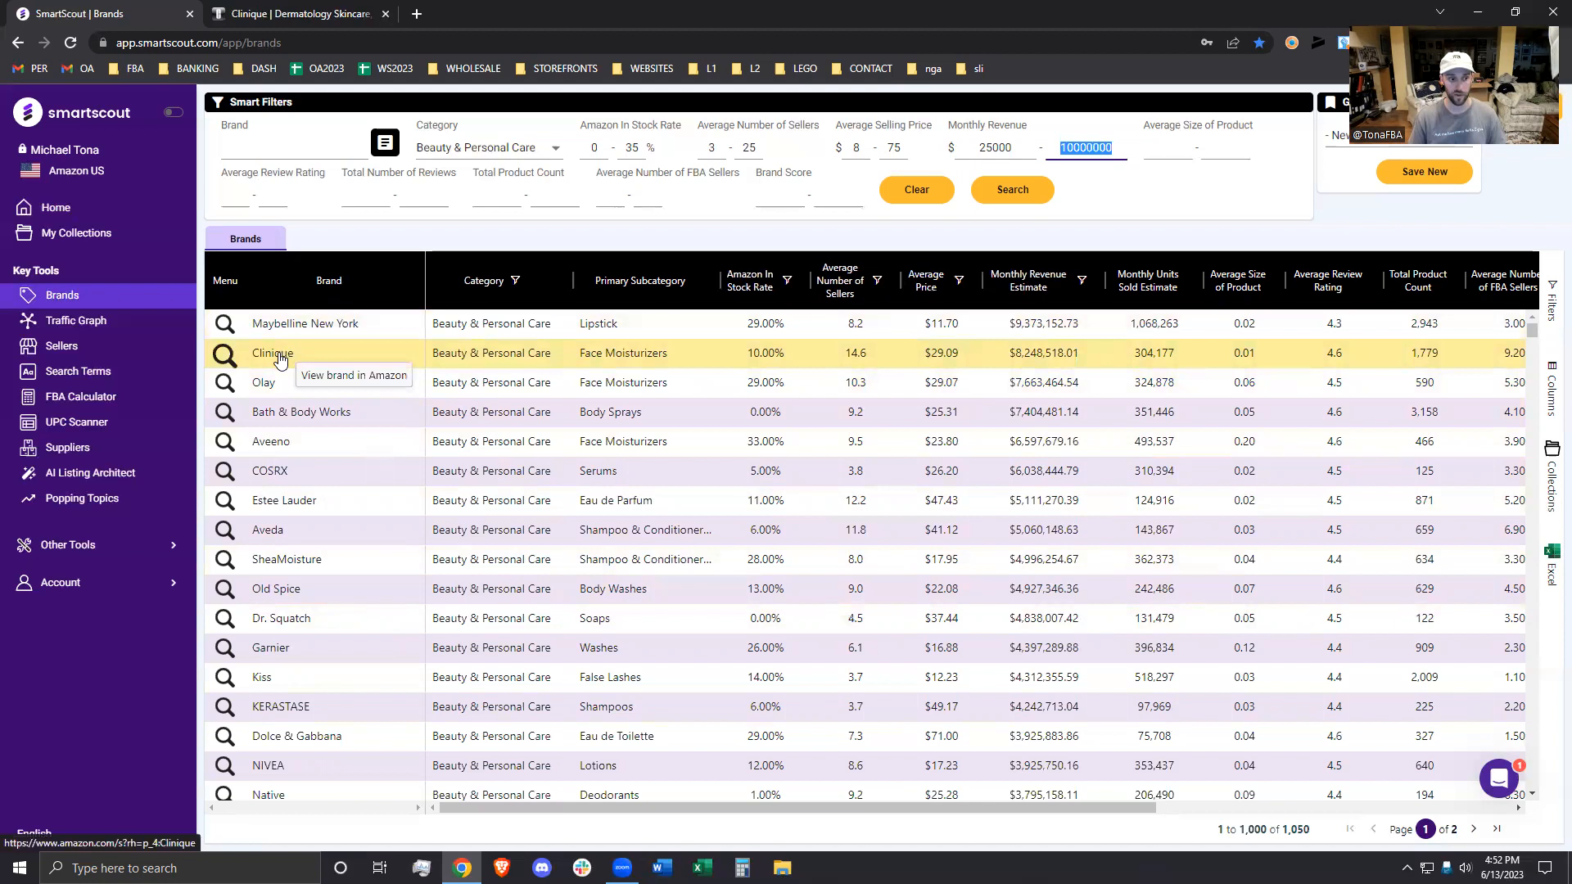
{"action": "left_click", "coordinate": [288, 13]}
{"action": "scroll", "coordinate": [455, 634], "scroll_direction": "down", "scroll_amount": 10}
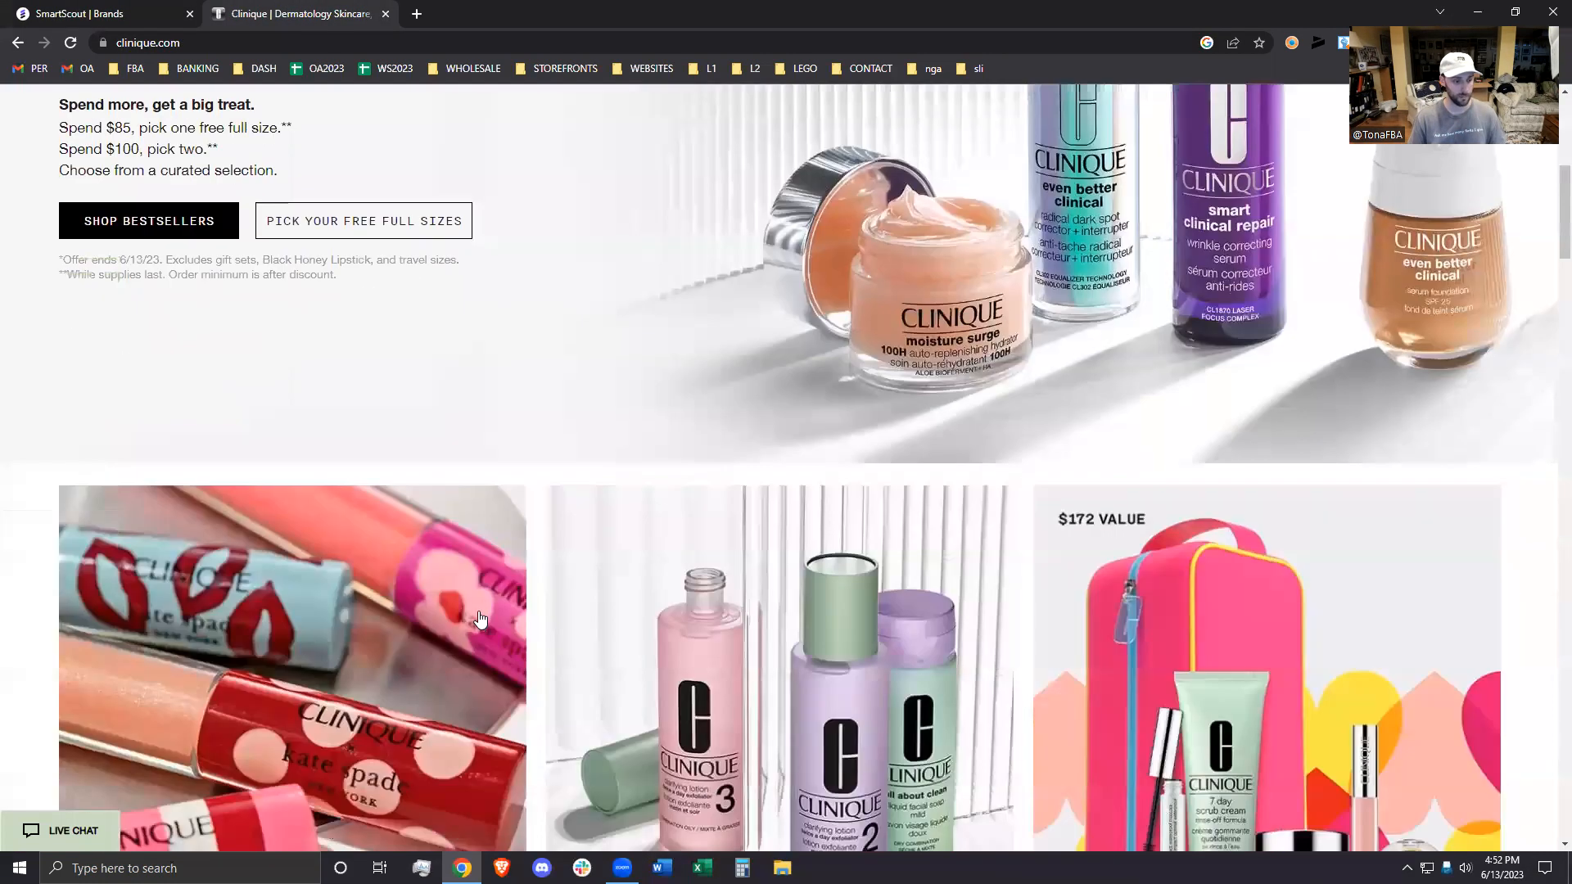
{"action": "scroll", "coordinate": [488, 606], "scroll_direction": "down", "scroll_amount": 10}
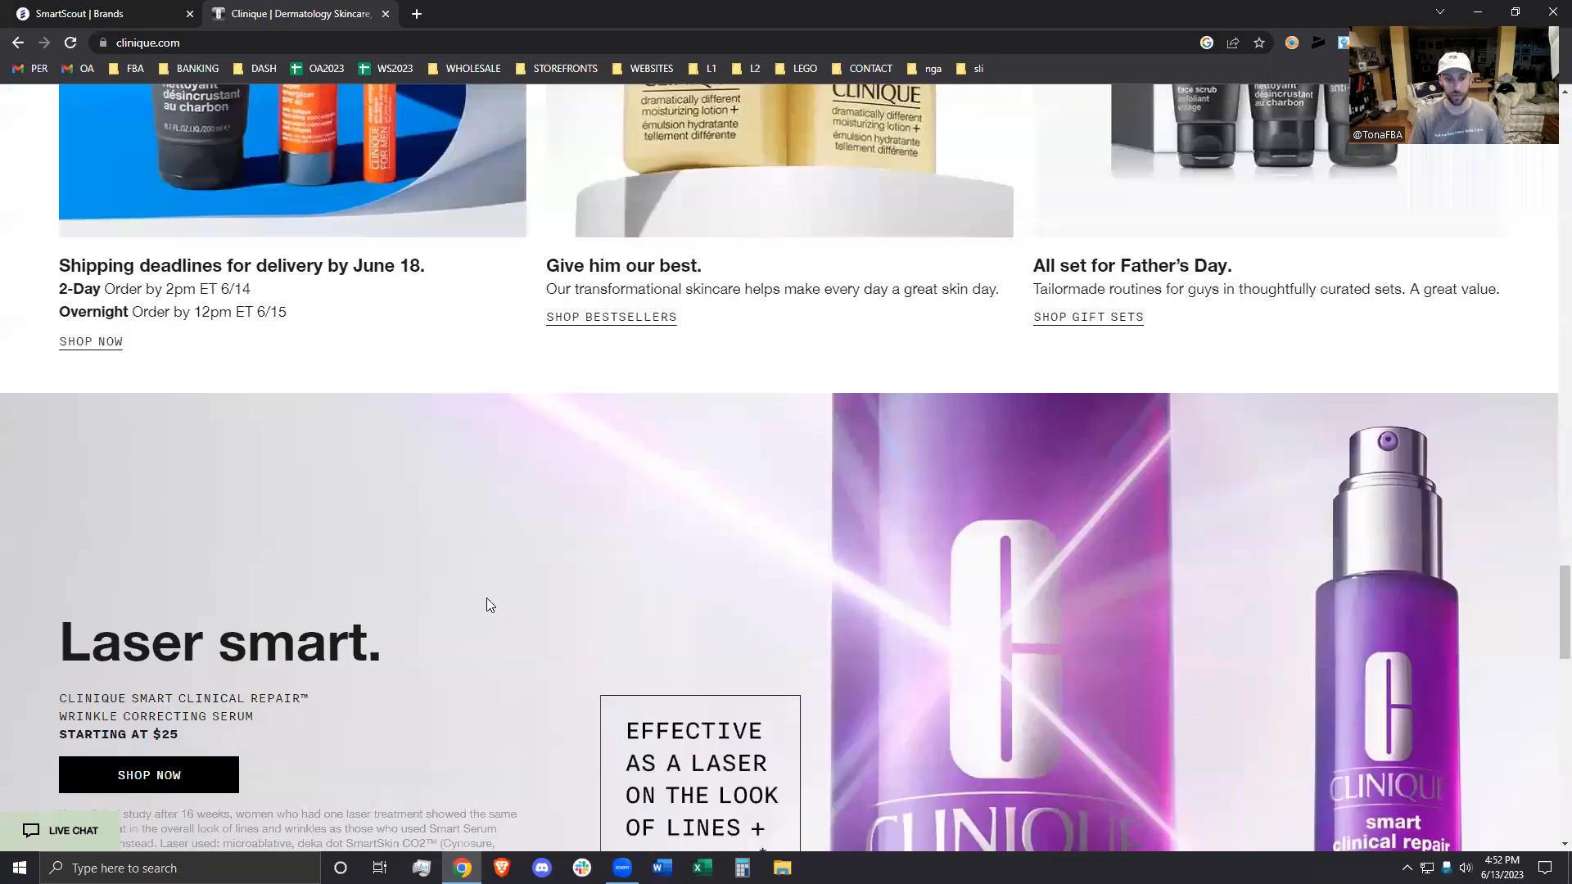
{"action": "scroll", "coordinate": [488, 606], "scroll_direction": "down", "scroll_amount": 15}
{"action": "key", "text": "ctrl+Tab"}
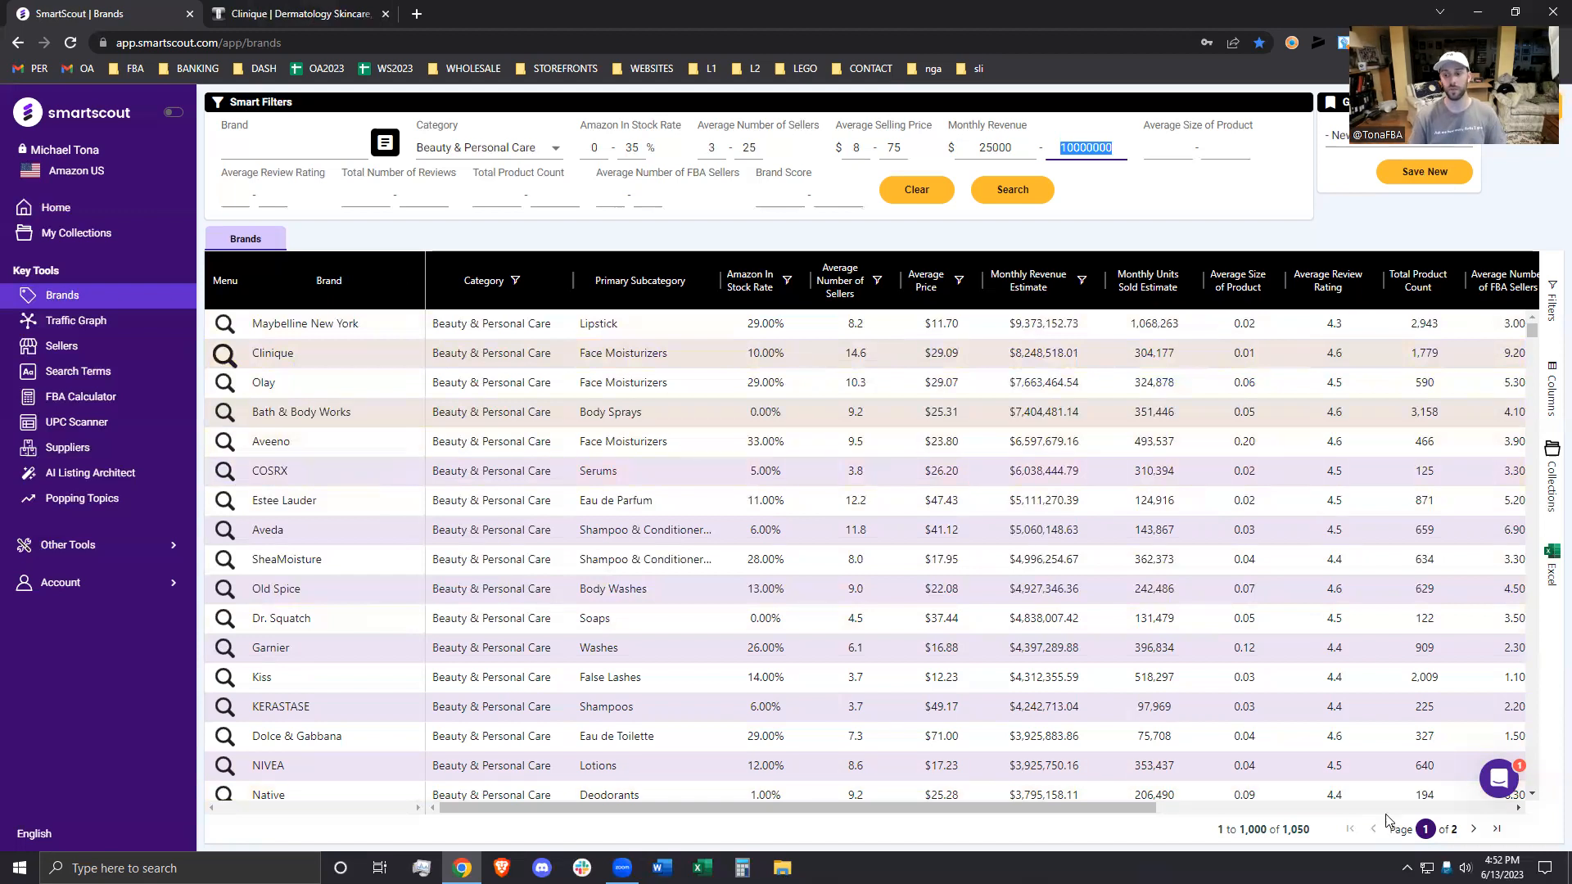
{"action": "left_click", "coordinate": [1295, 837]}
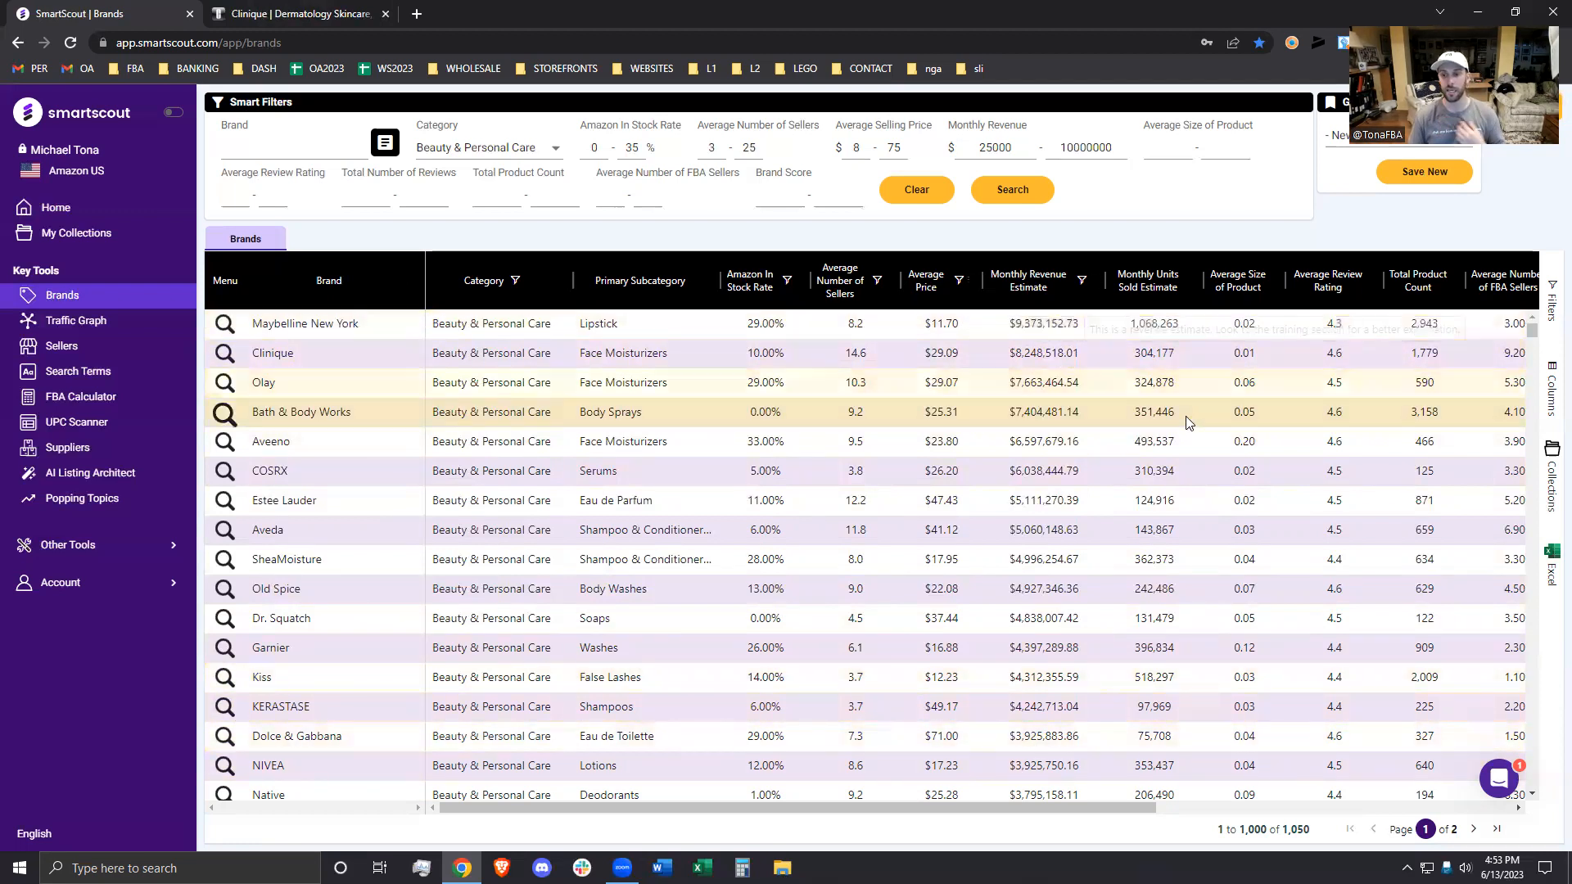
Lower the maximum Amazon in-stock rate to 20% and rerun the brand search
{"action": "double_click", "coordinate": [647, 148]}
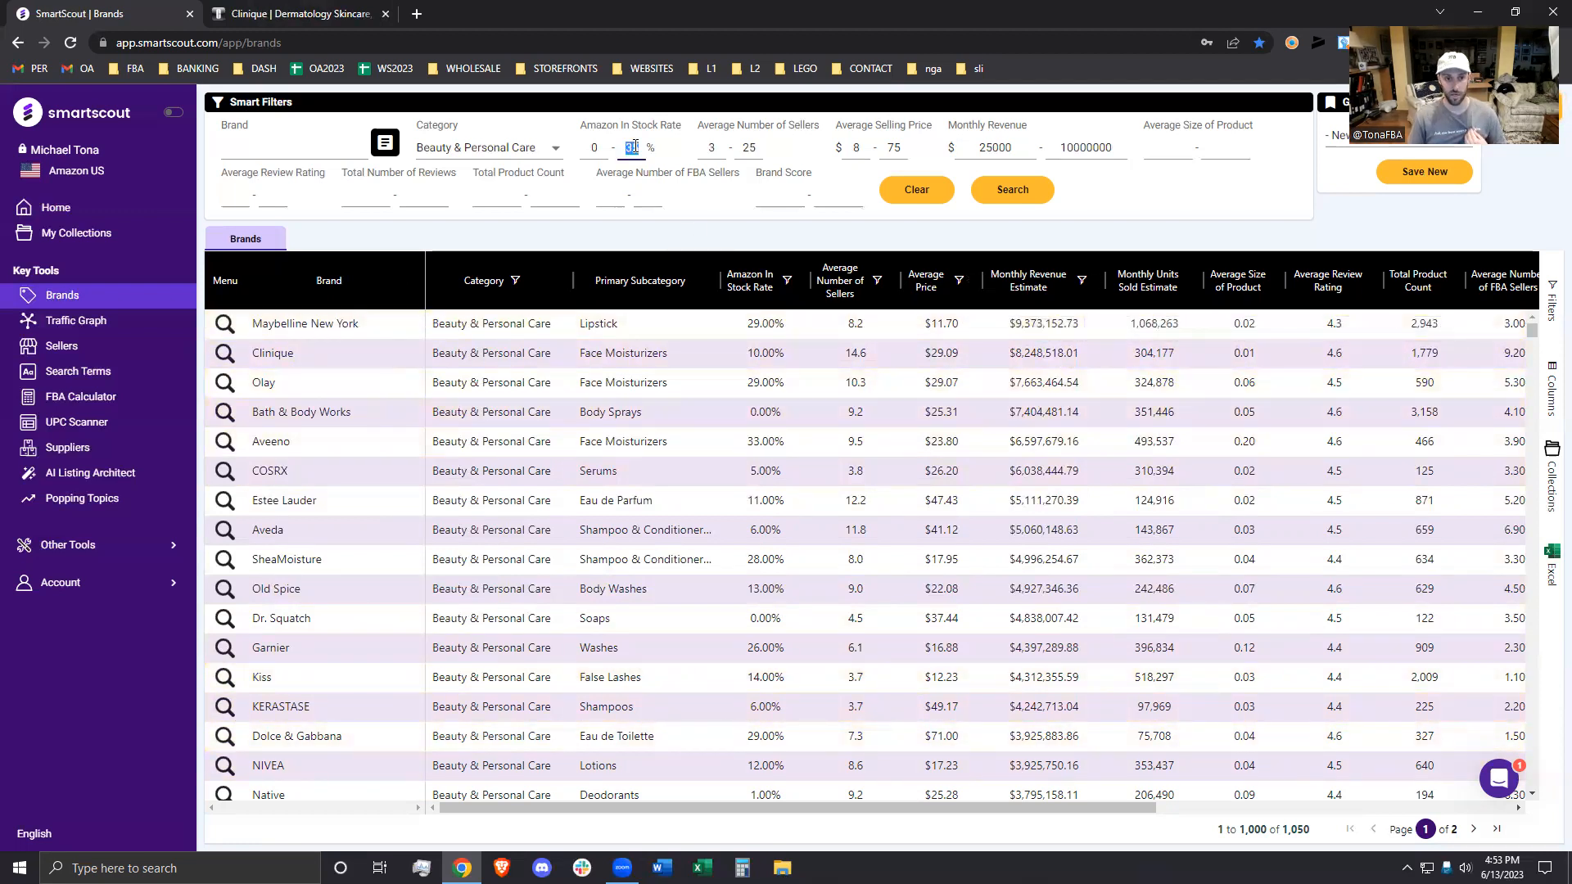
{"action": "type", "text": "20"}
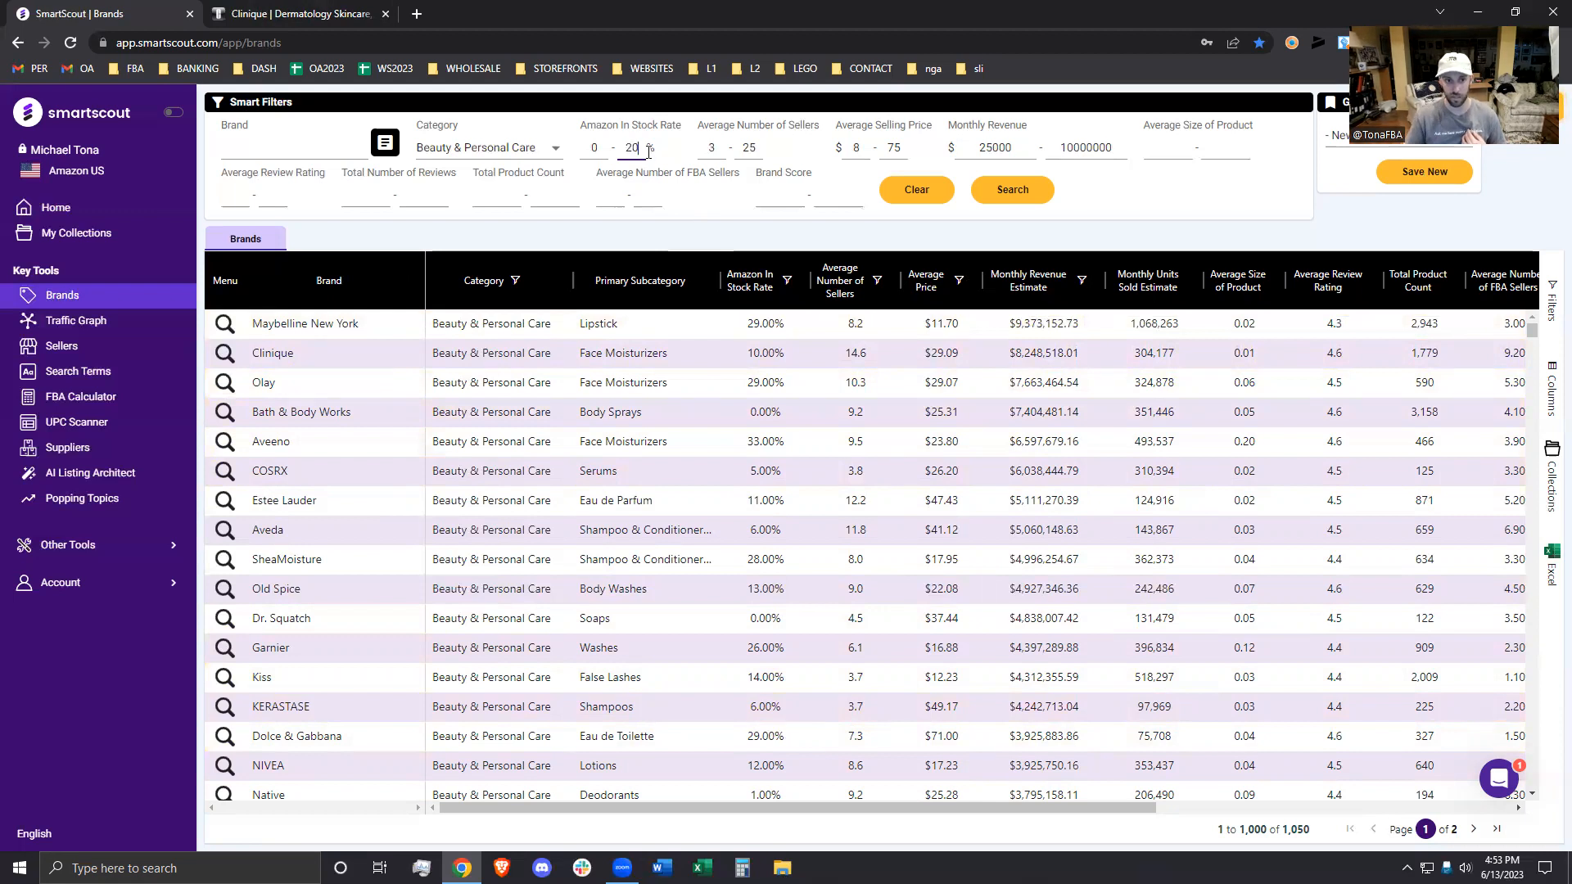
{"action": "left_click", "coordinate": [1003, 200]}
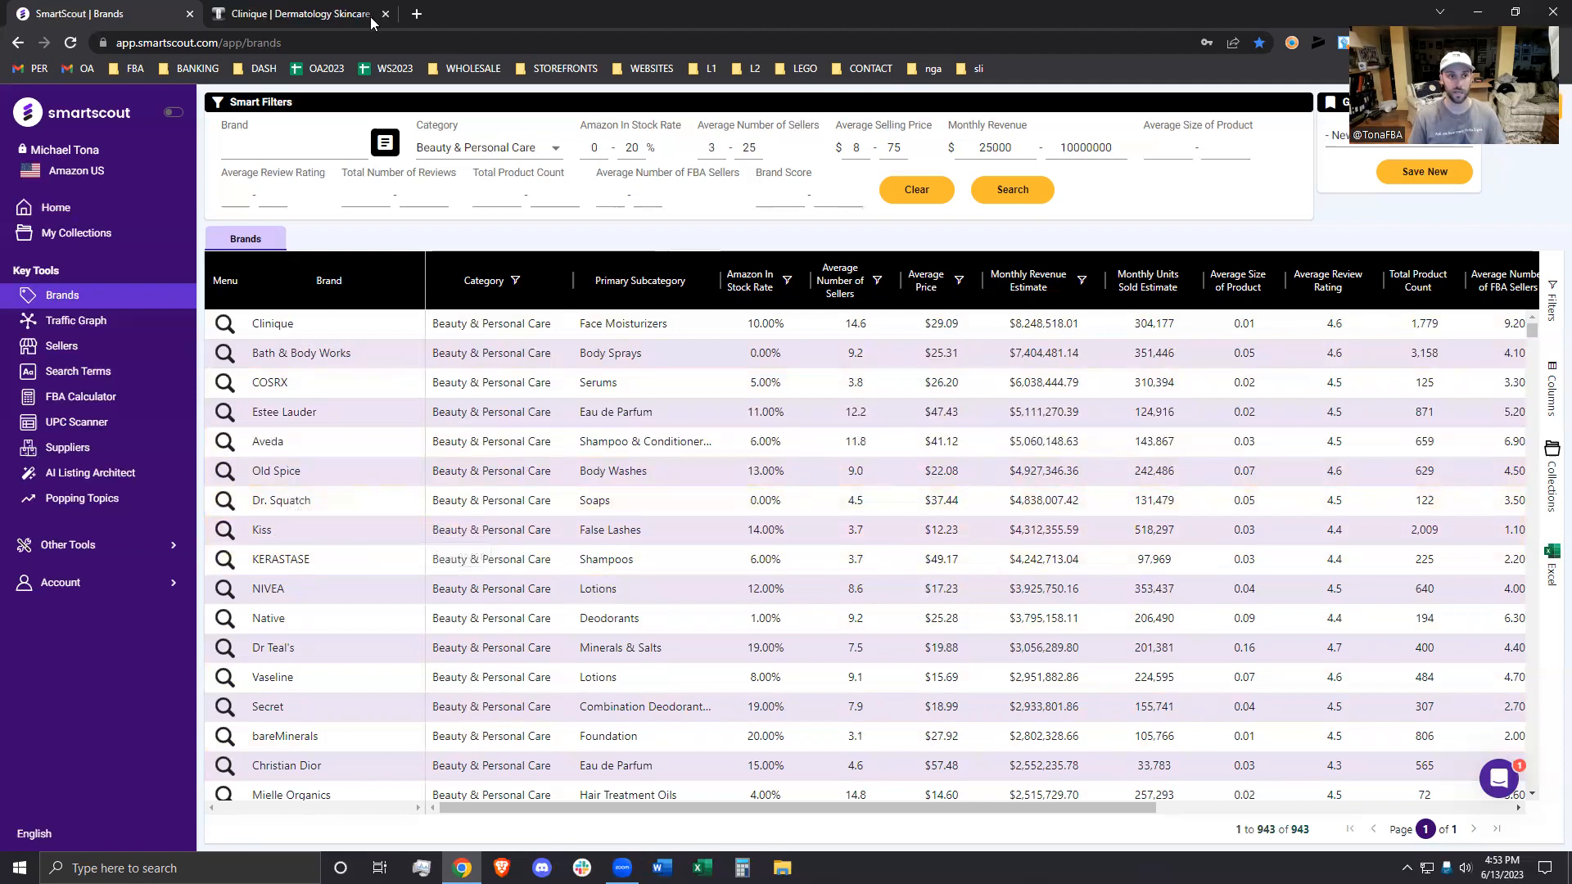
Check the footer links on the Clinique website, return to SmartScout and look through the filtered brand list
{"action": "left_click", "coordinate": [327, 14]}
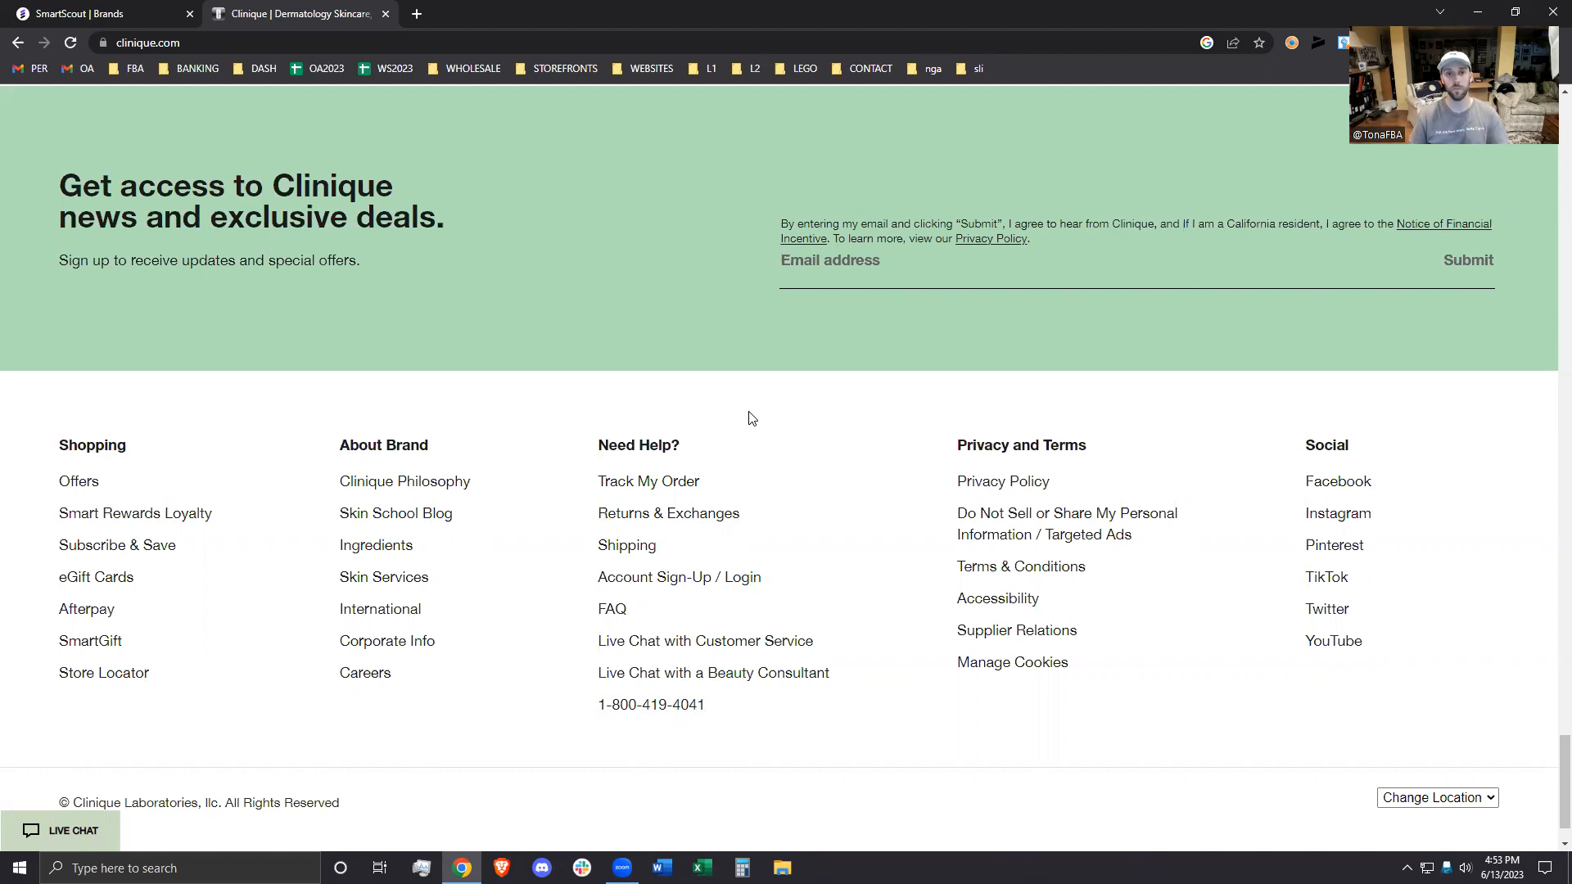
{"action": "left_click", "coordinate": [147, 14]}
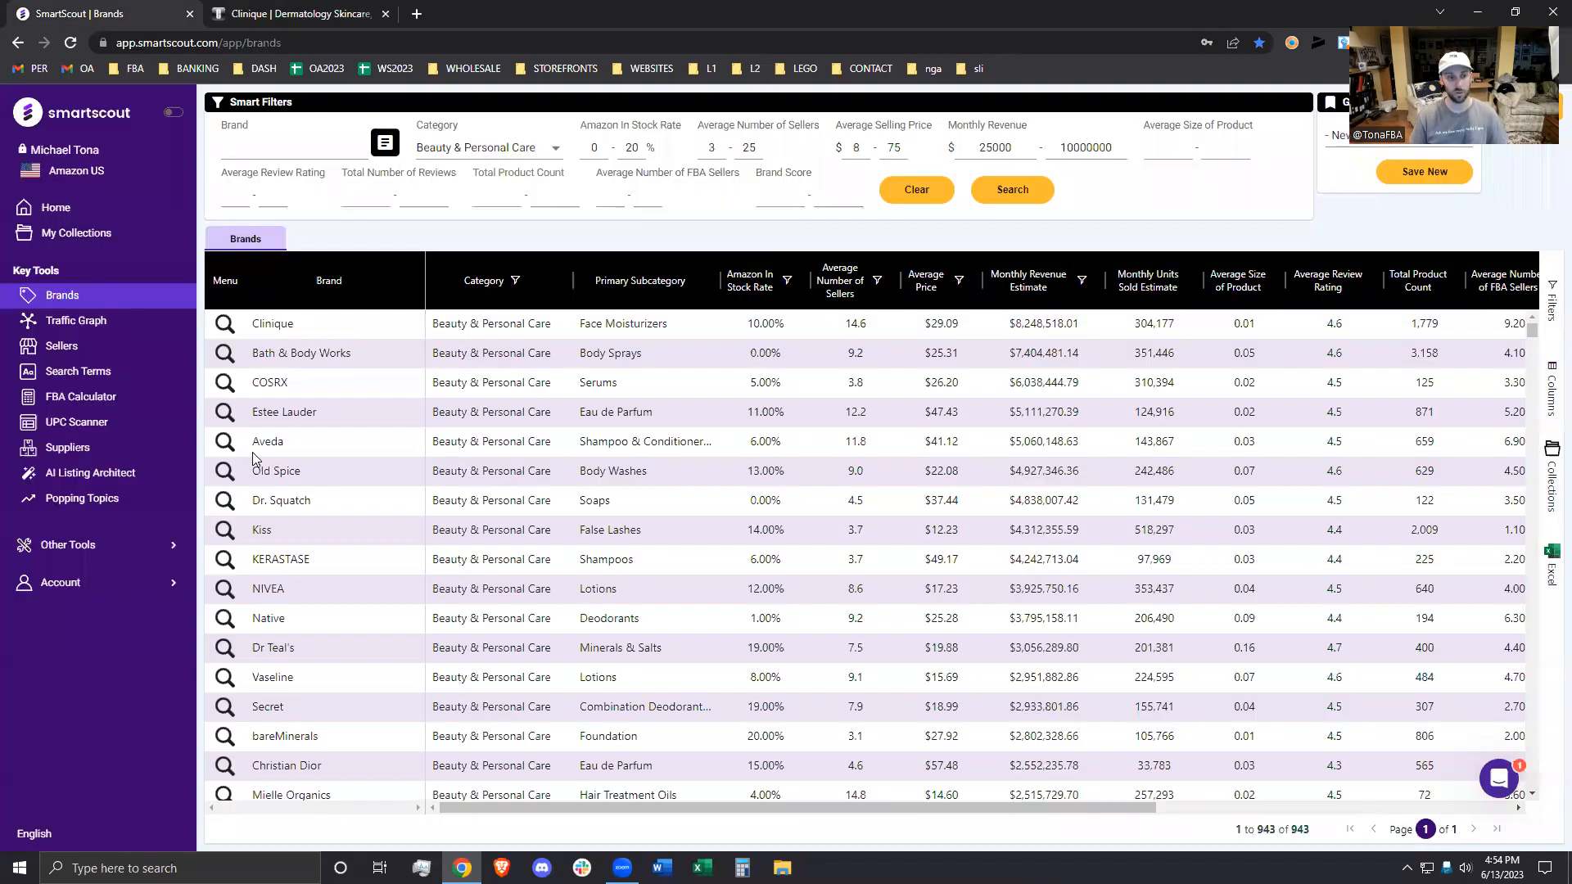
{"action": "scroll", "coordinate": [438, 501], "scroll_direction": "down", "scroll_amount": 15}
{"action": "scroll", "coordinate": [405, 594], "scroll_direction": "up", "scroll_amount": 10}
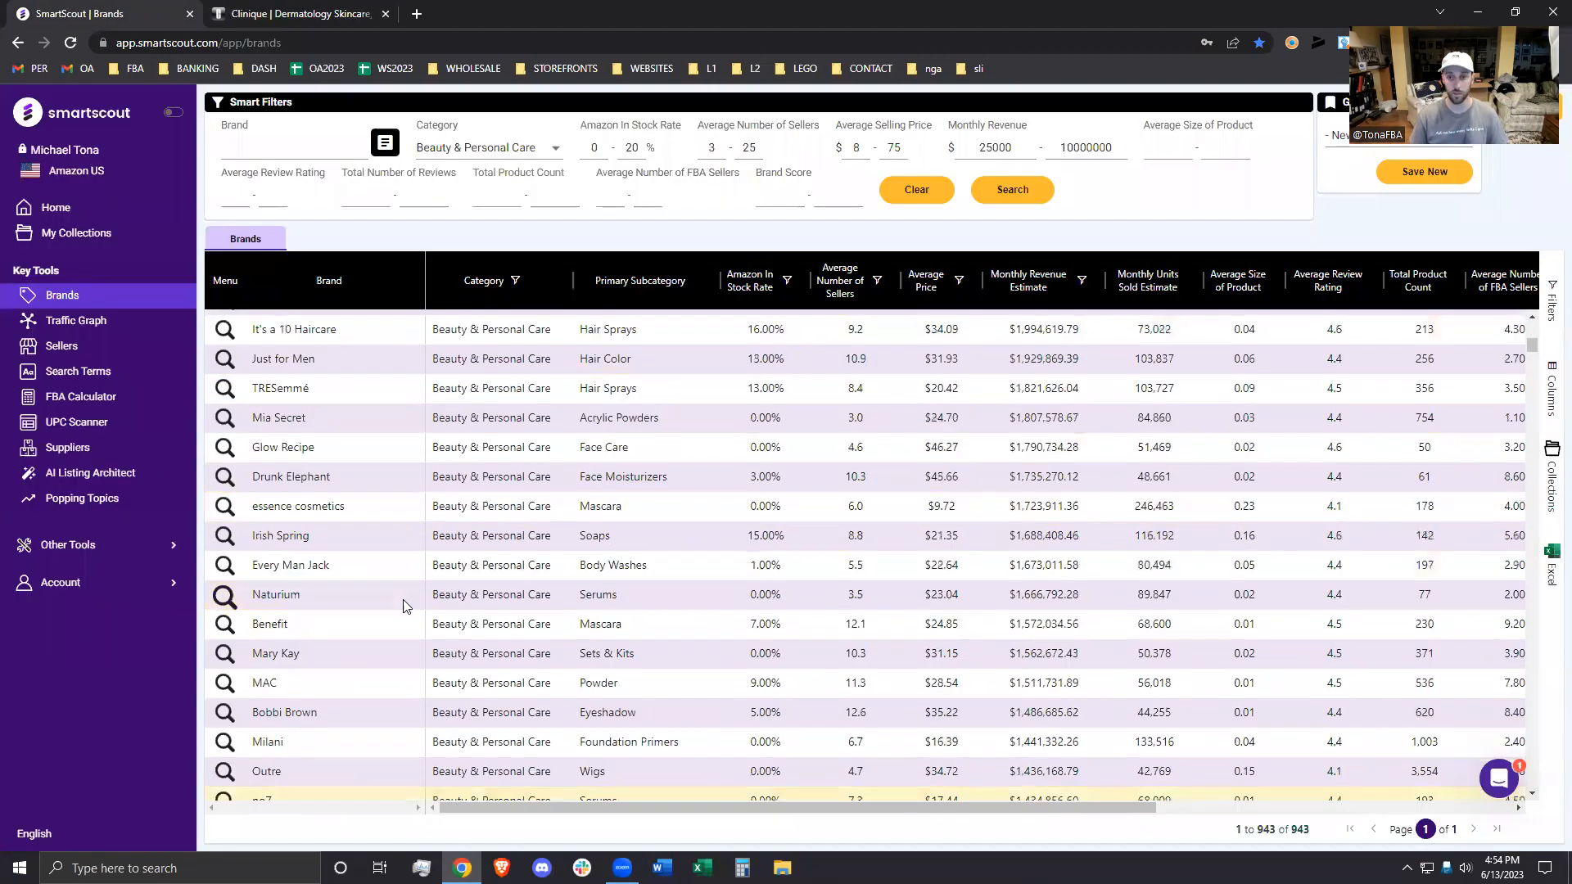
{"action": "scroll", "coordinate": [399, 592], "scroll_direction": "up", "scroll_amount": 5}
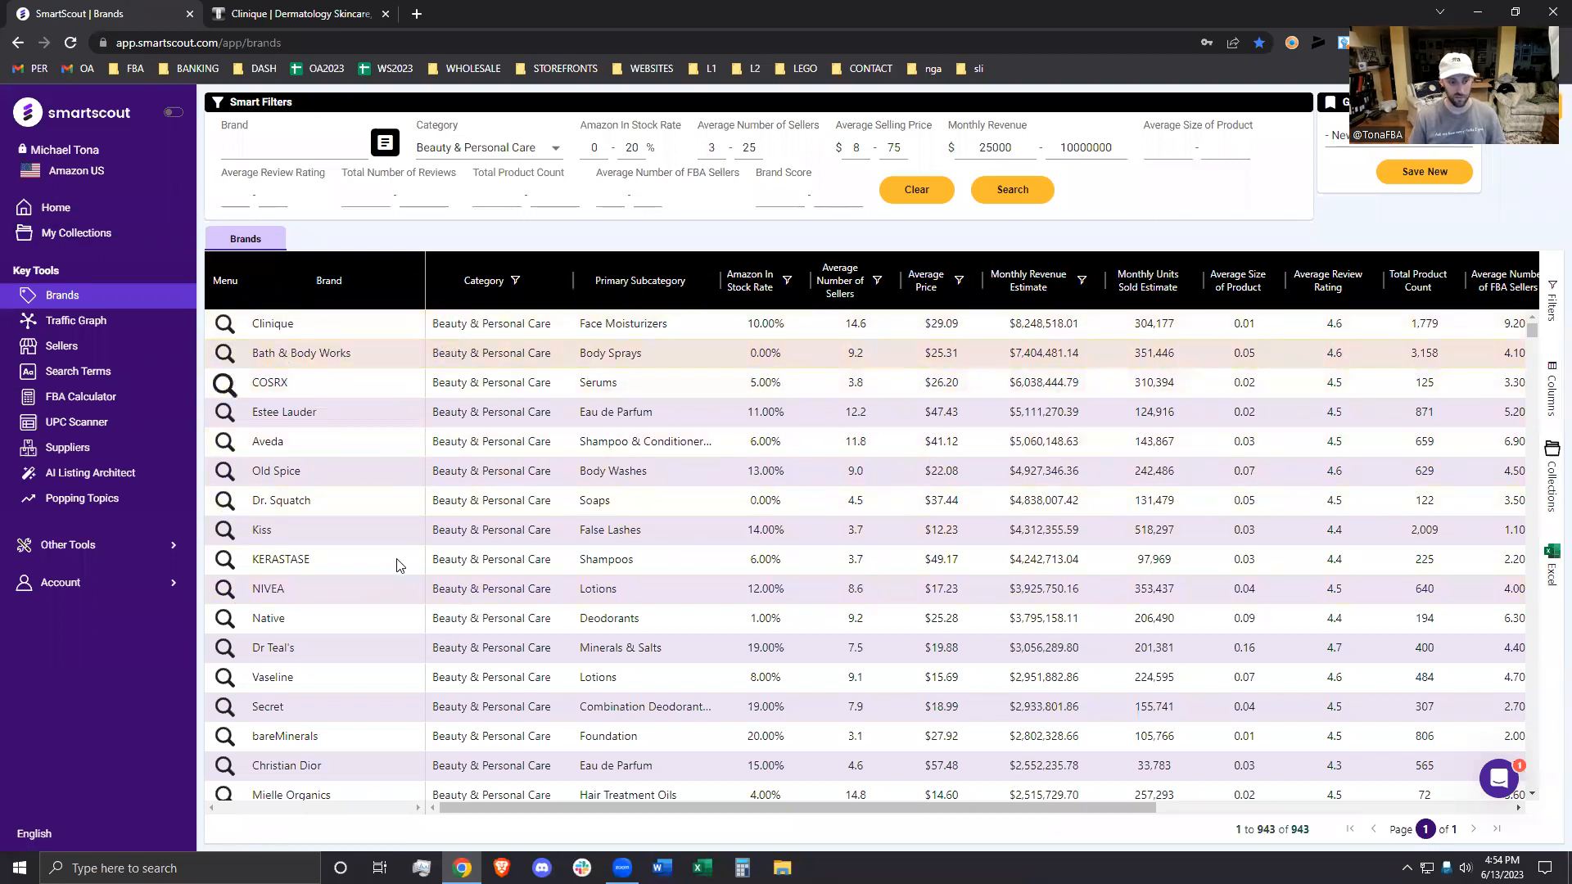
{"action": "scroll", "coordinate": [302, 461], "scroll_direction": "down", "scroll_amount": 1}
{"action": "scroll", "coordinate": [301, 461], "scroll_direction": "up", "scroll_amount": 1}
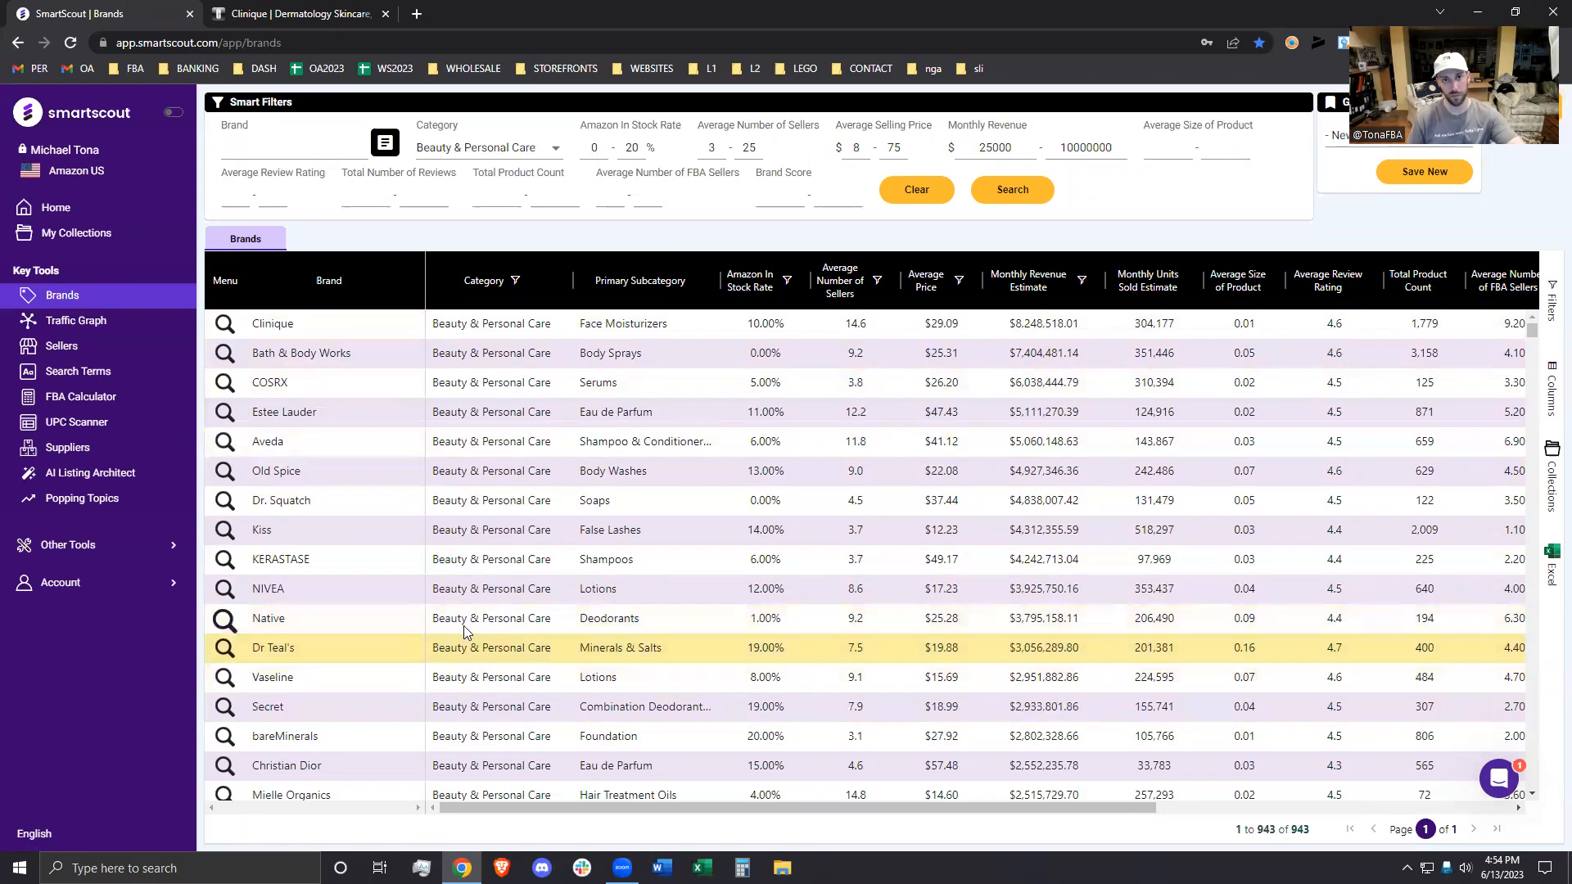
Lower the maximum monthly revenue to $2000000 and rerun the brand search
{"action": "double_click", "coordinate": [1076, 145]}
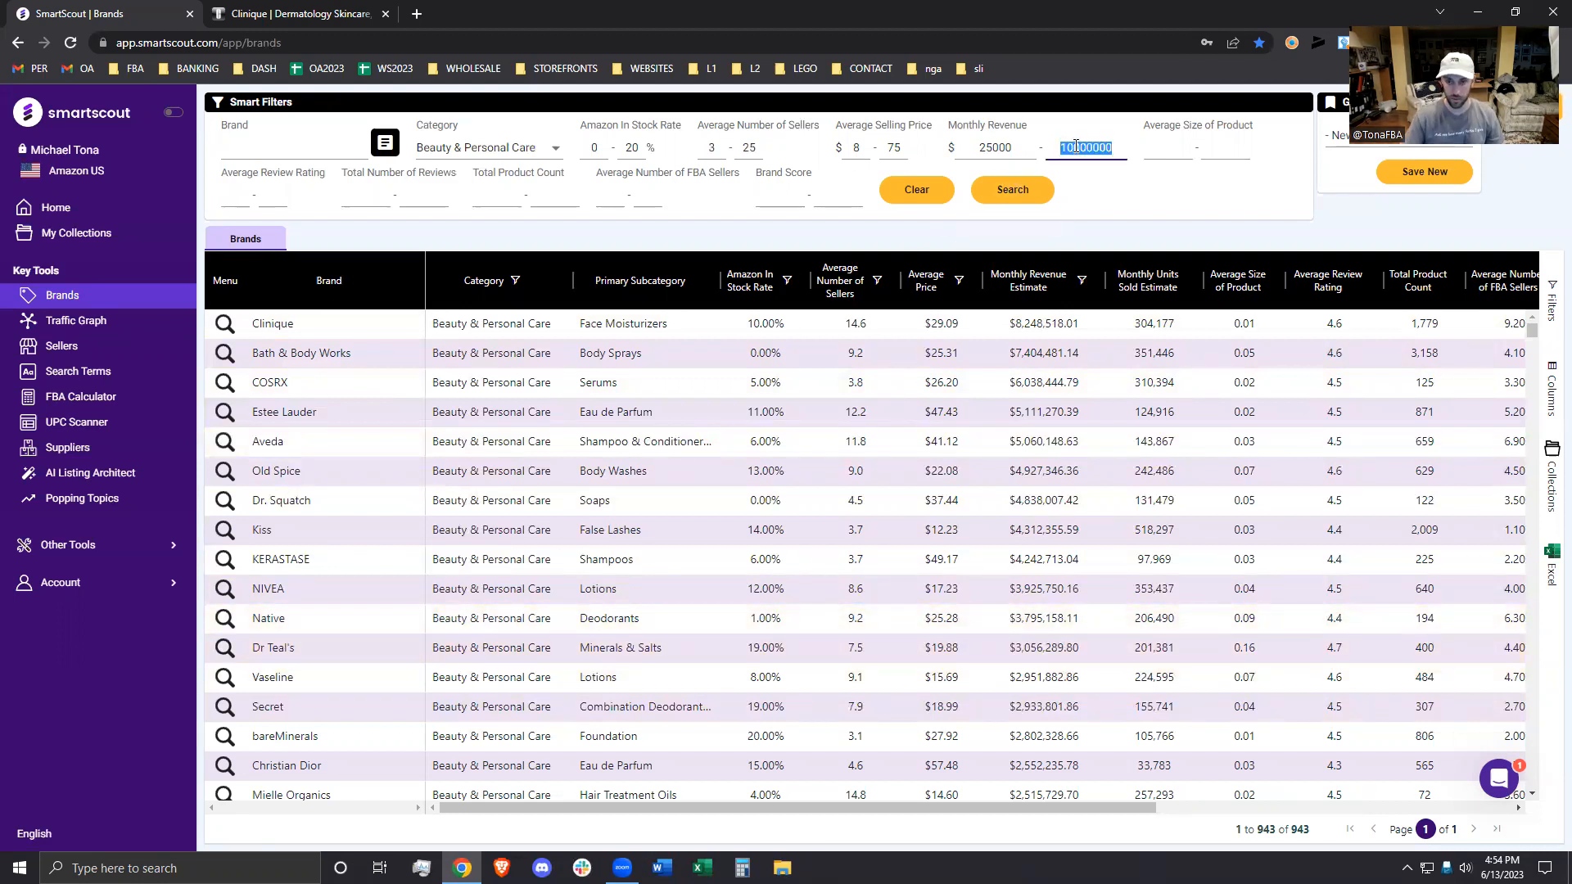
{"action": "type", "text": "10"}
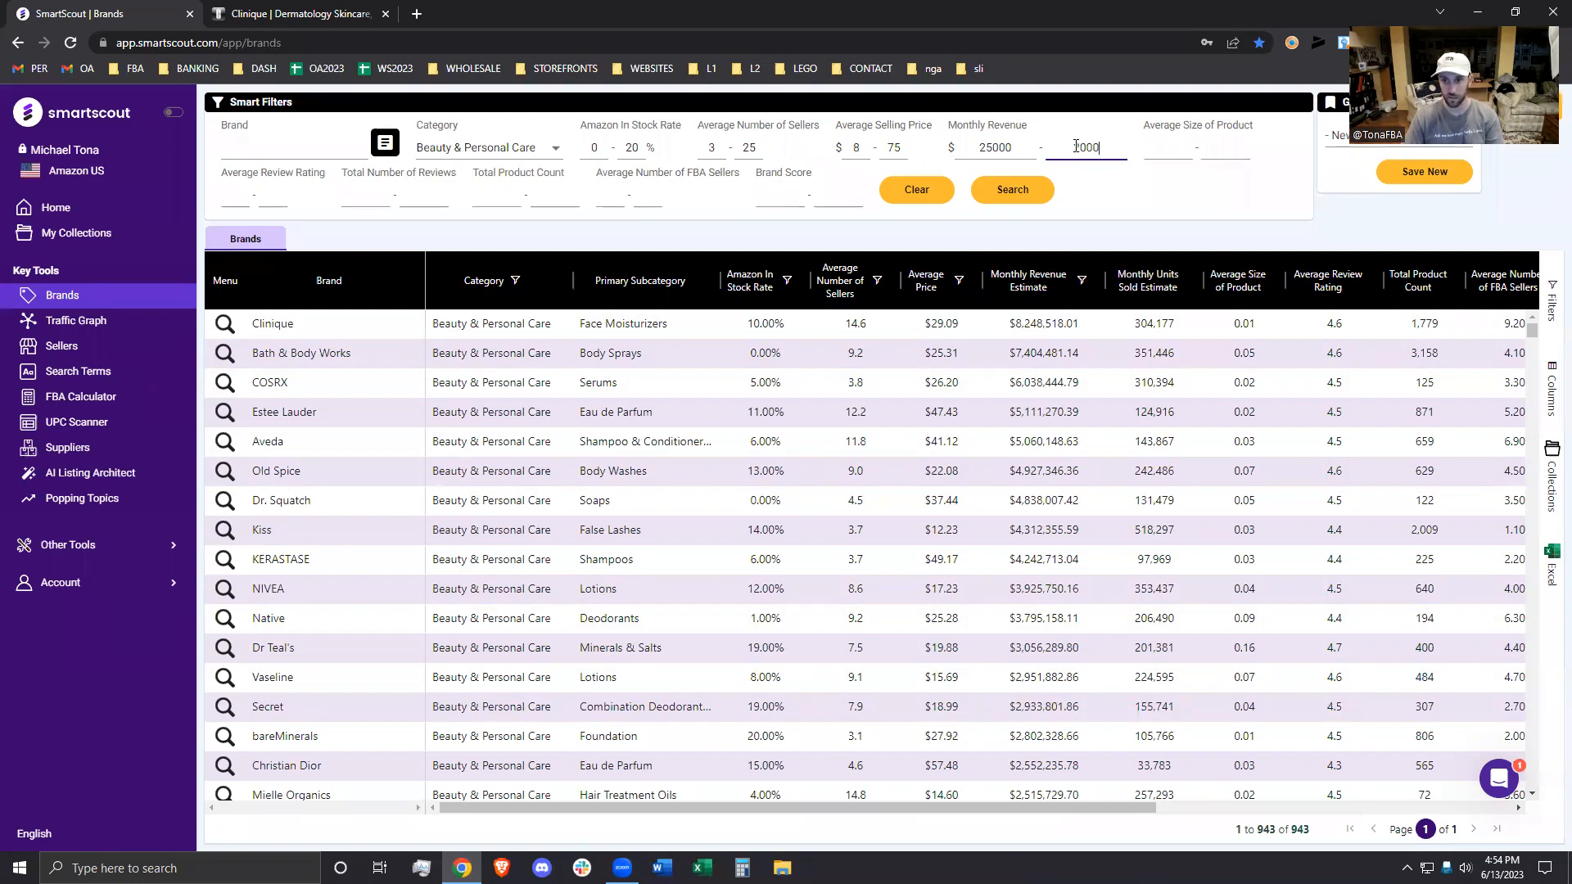
{"action": "left_click", "coordinate": [1006, 193]}
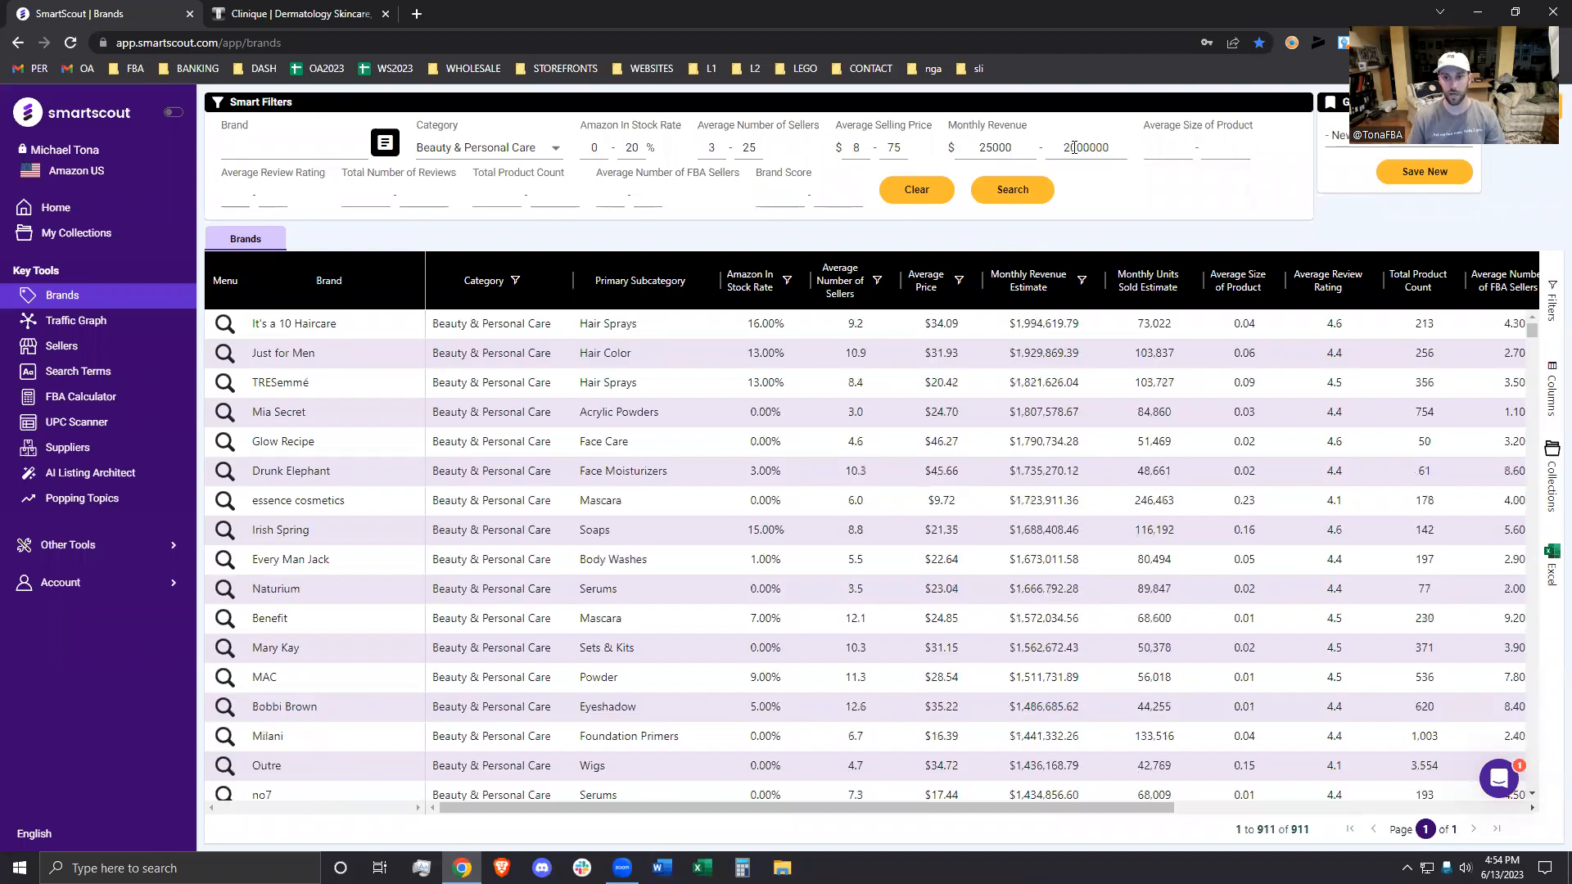
Reduce the upper monthly revenue limit to $1000000 and search the brands again
{"action": "left_click", "coordinate": [1071, 149]}
{"action": "type", "text": "1"}
{"action": "left_click", "coordinate": [1015, 189]}
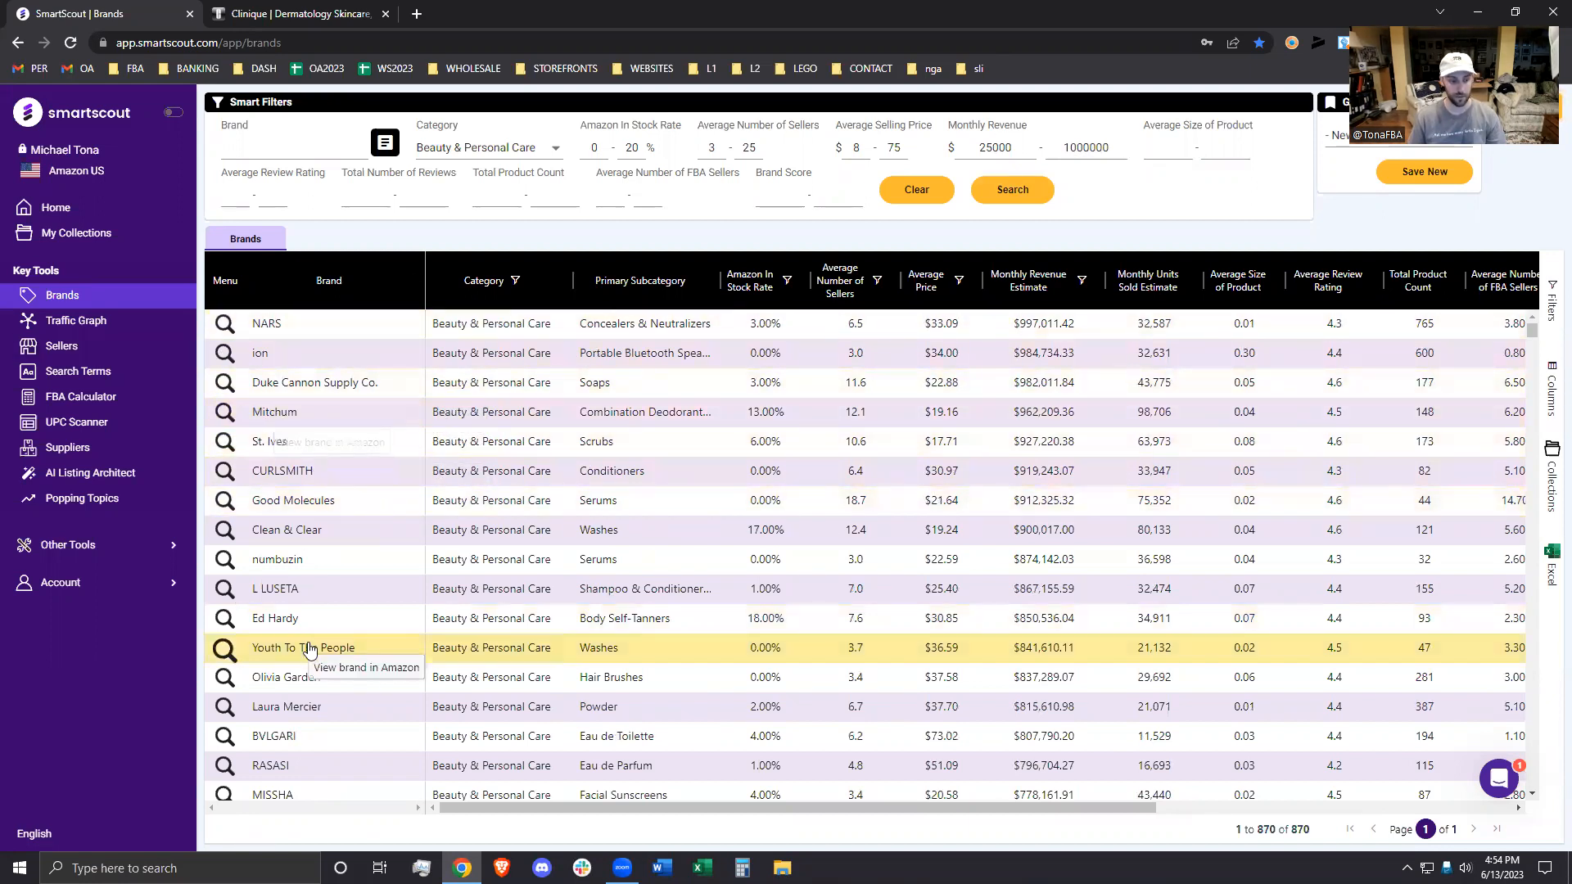
Look through the brands under the $1000000 revenue limit, examining their in-stock rates, seller numbers, prices and revenue estimates
{"action": "scroll", "coordinate": [315, 630], "scroll_direction": "down", "scroll_amount": 8}
{"action": "scroll", "coordinate": [311, 634], "scroll_direction": "down", "scroll_amount": 1}
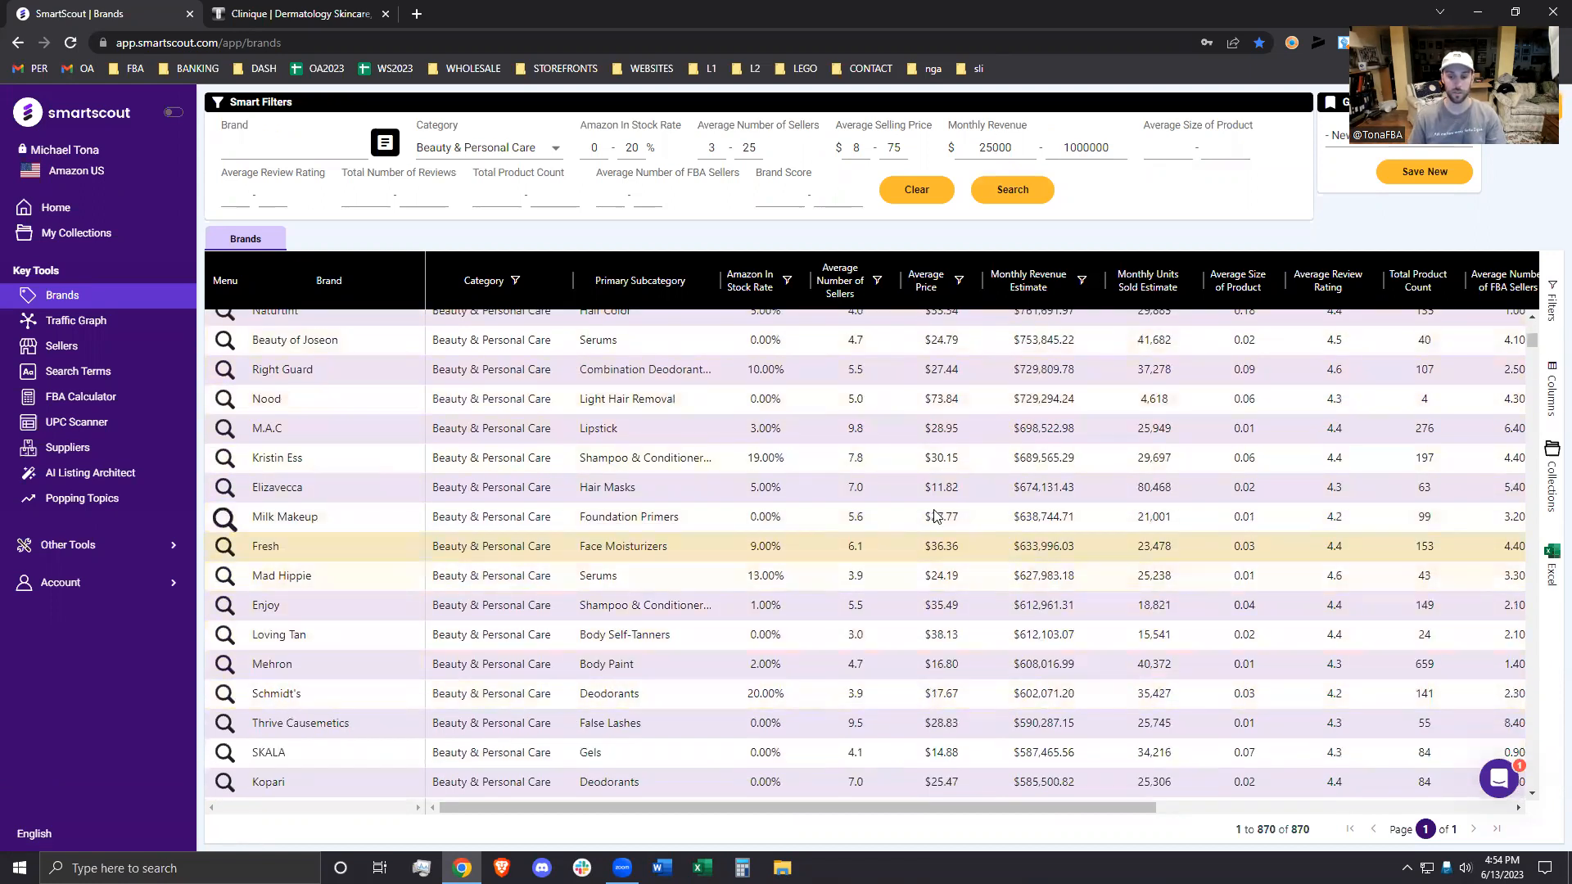
{"action": "scroll", "coordinate": [335, 624], "scroll_direction": "down", "scroll_amount": 1}
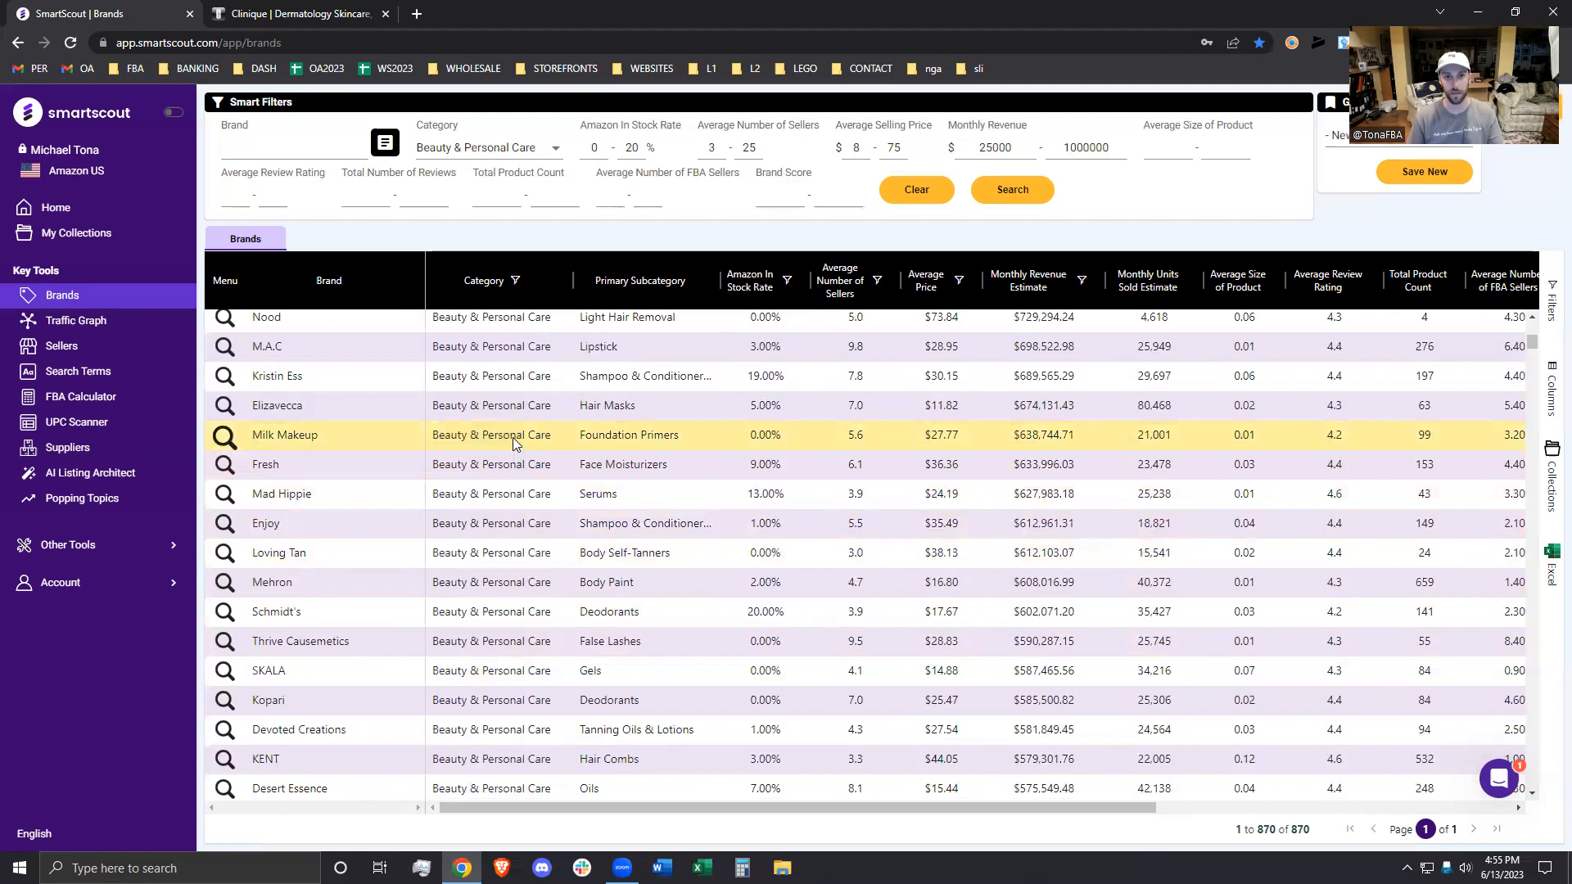
{"action": "scroll", "coordinate": [327, 491], "scroll_direction": "down", "scroll_amount": 3}
{"action": "scroll", "coordinate": [334, 483], "scroll_direction": "down", "scroll_amount": 8}
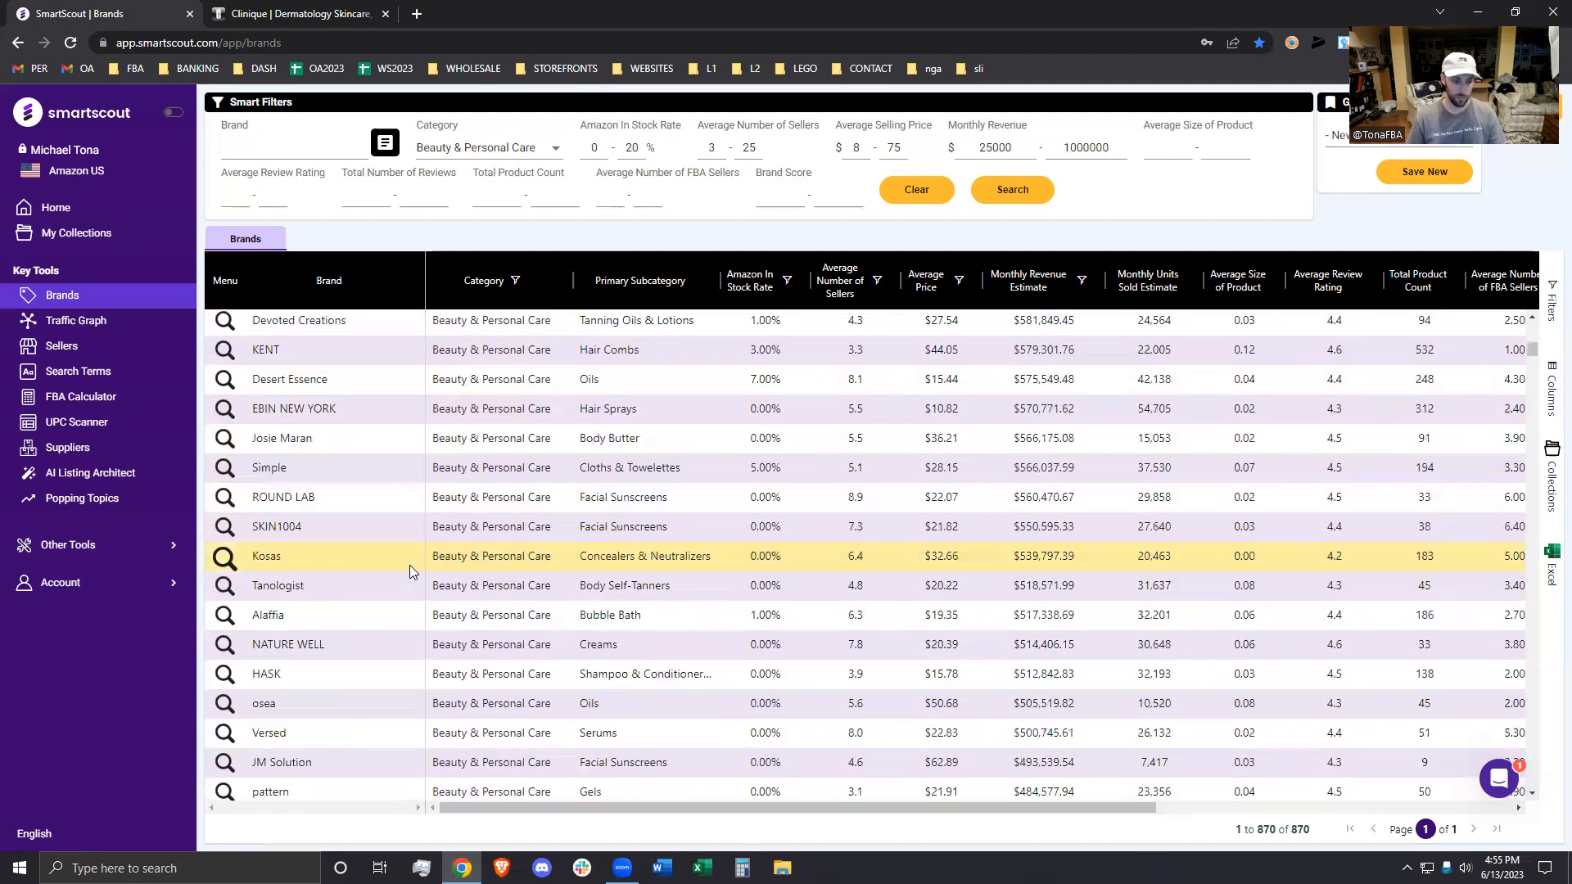
{"action": "scroll", "coordinate": [393, 557], "scroll_direction": "down", "scroll_amount": 10}
{"action": "scroll", "coordinate": [344, 557], "scroll_direction": "down", "scroll_amount": 5}
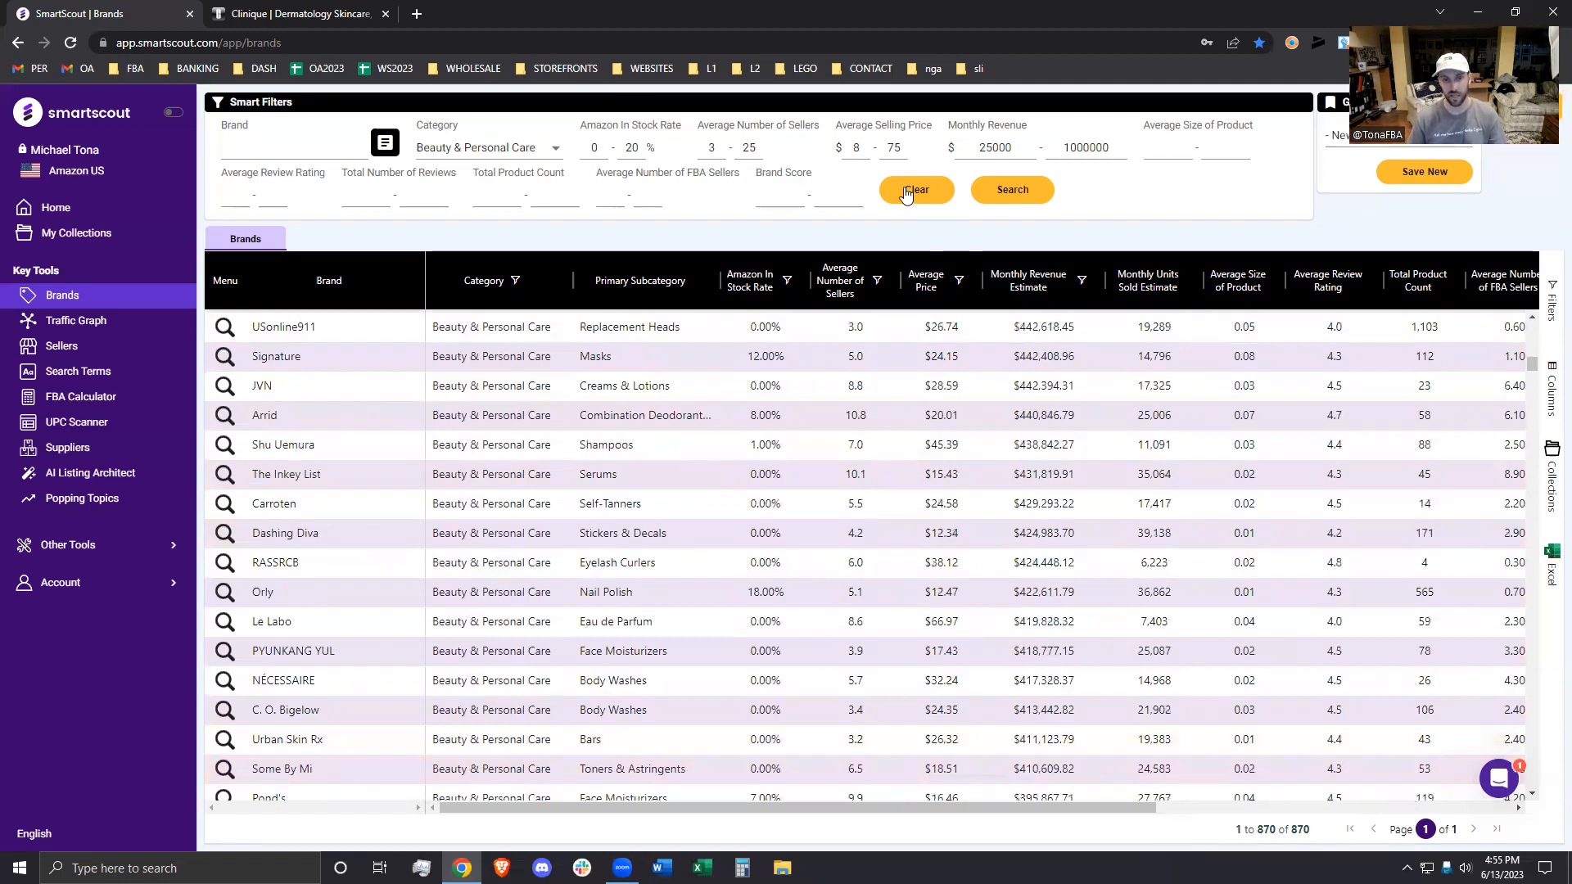
Set the maximum average number of sellers to 20 and the maximum monthly revenue to $500000, and run the search
{"action": "left_click", "coordinate": [751, 146]}
{"action": "key", "text": "BackSpace"}
{"action": "type", "text": "0"}
{"action": "double_click", "coordinate": [1074, 146]}
{"action": "type", "text": "50"}
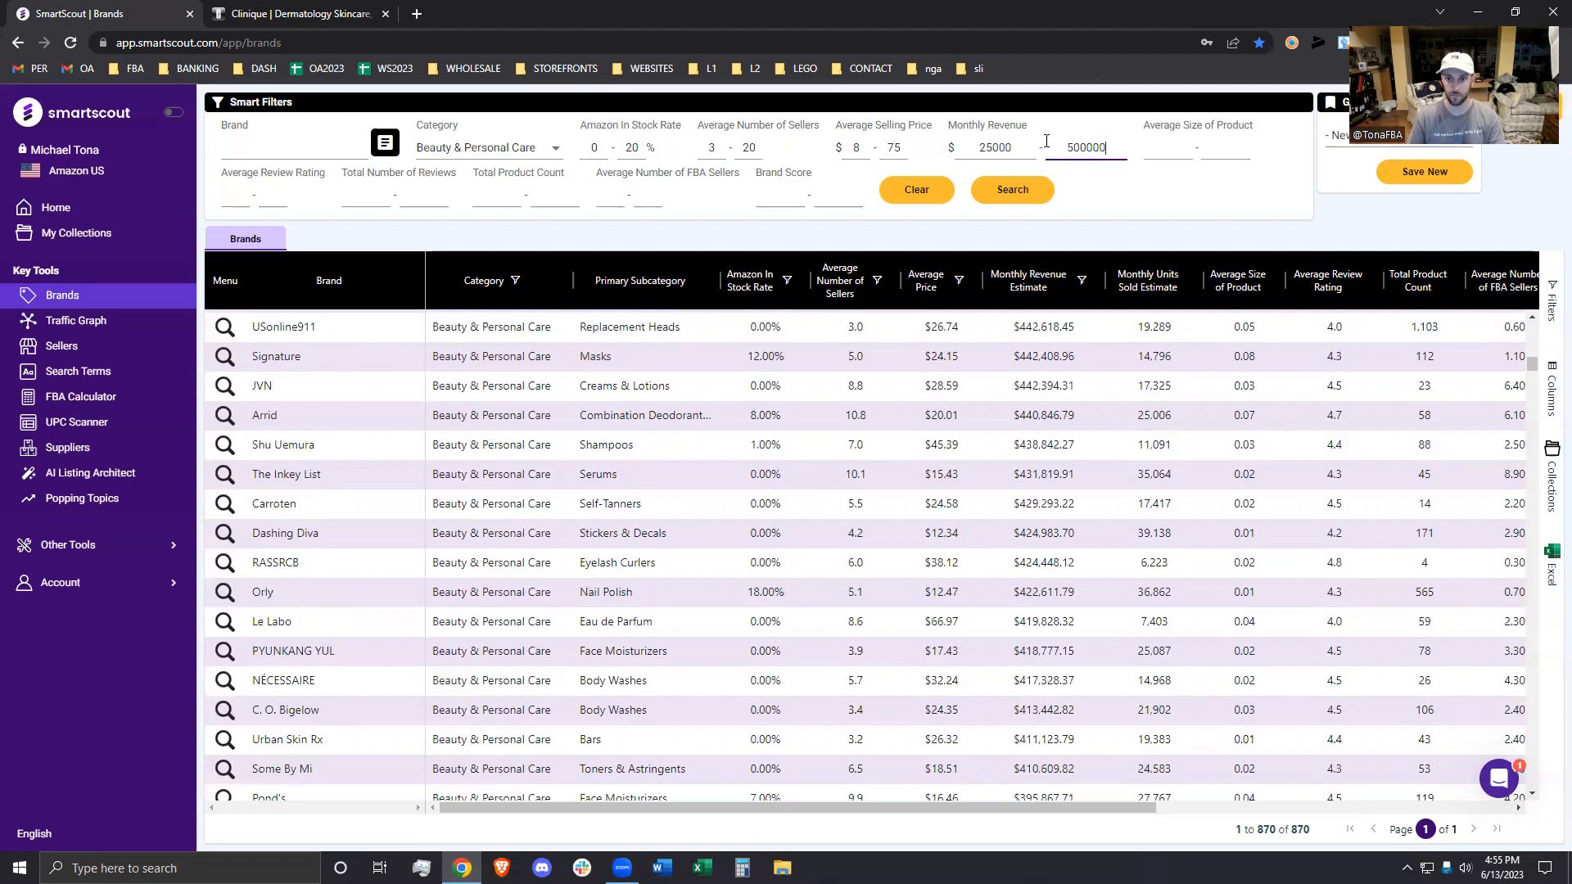
{"action": "left_click", "coordinate": [1015, 198]}
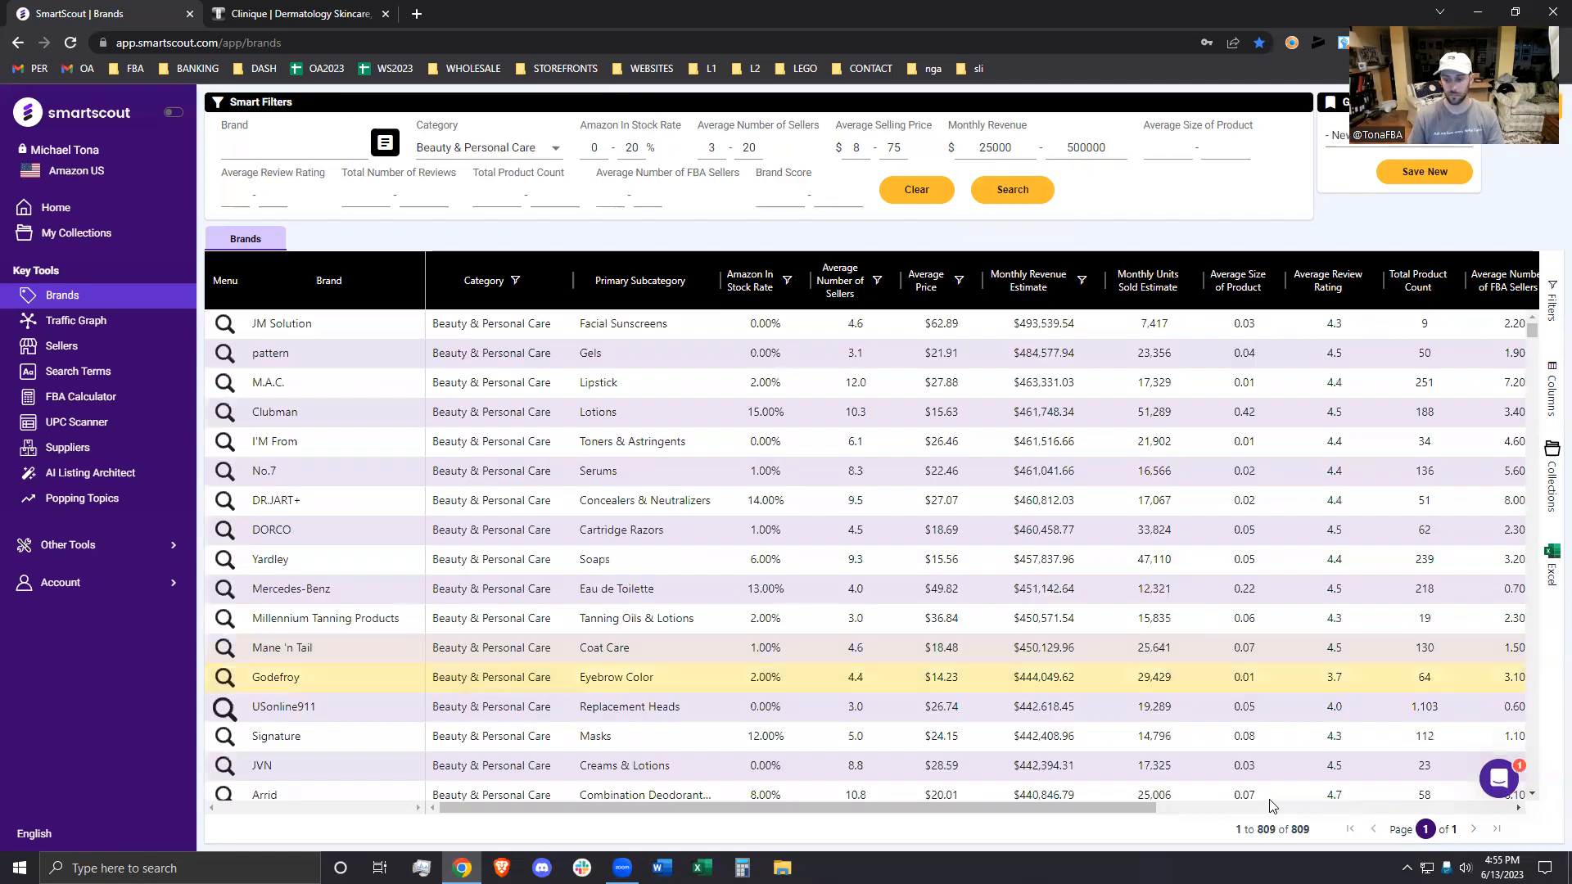